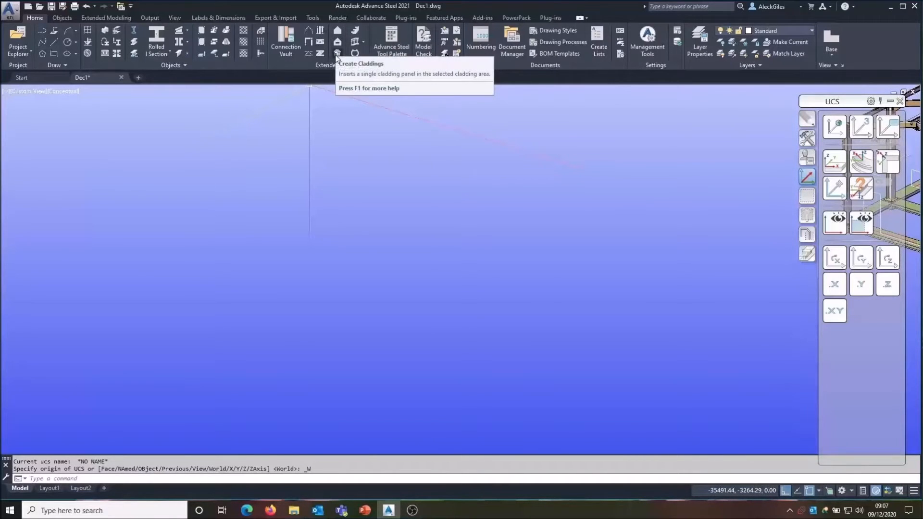
# Step: Create a rectangular area without supporting beams by picking two opposite corners on the ground plane
pyautogui.click(338, 31)
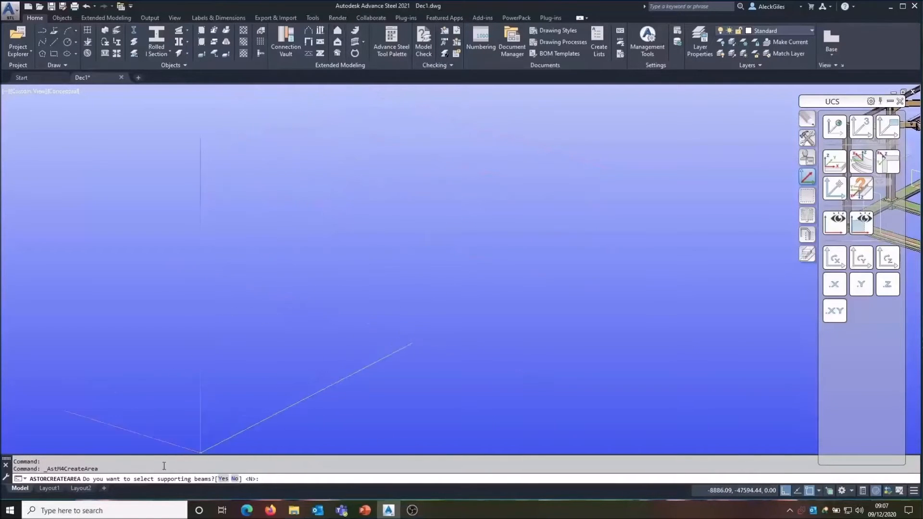
pyautogui.click(235, 478)
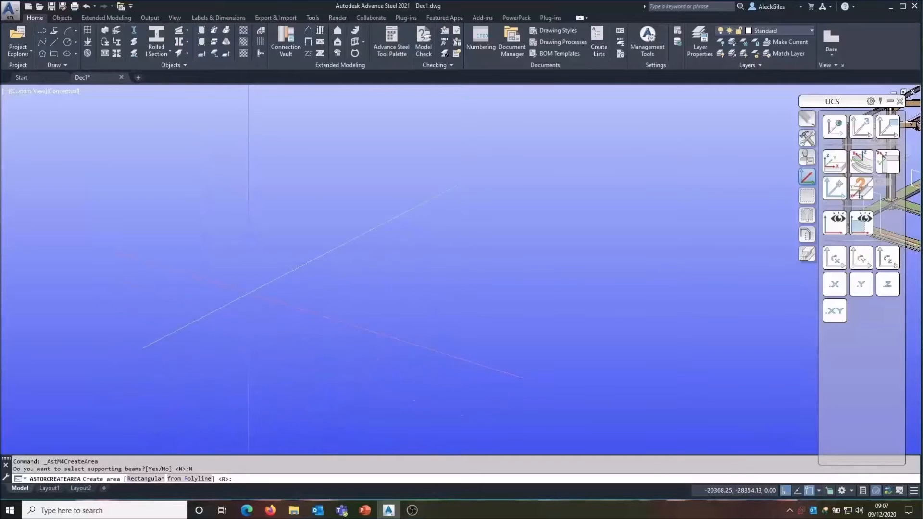
pyautogui.rightClick(250, 295)
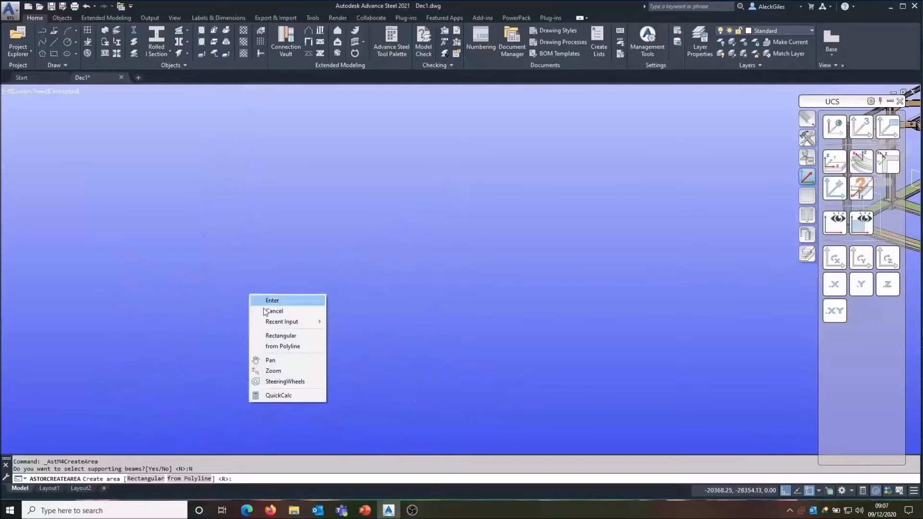
pyautogui.click(278, 337)
pyautogui.click(393, 373)
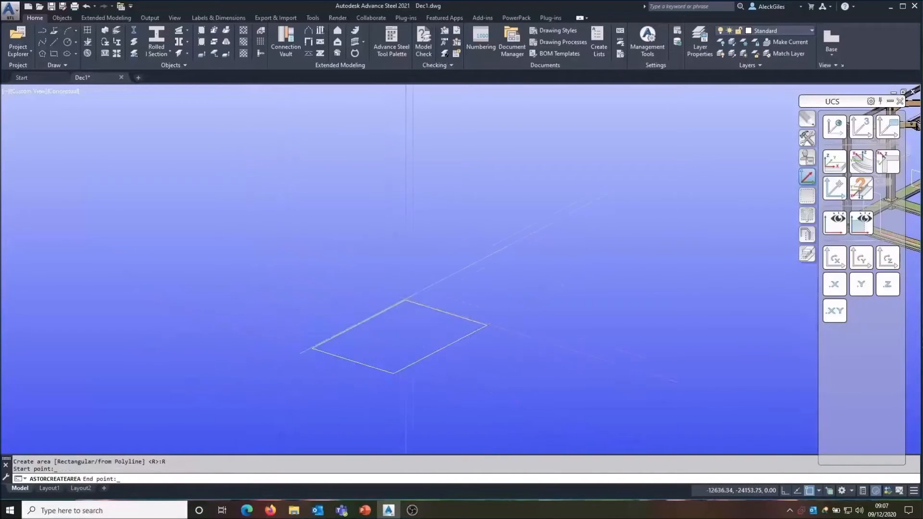
pyautogui.click(413, 287)
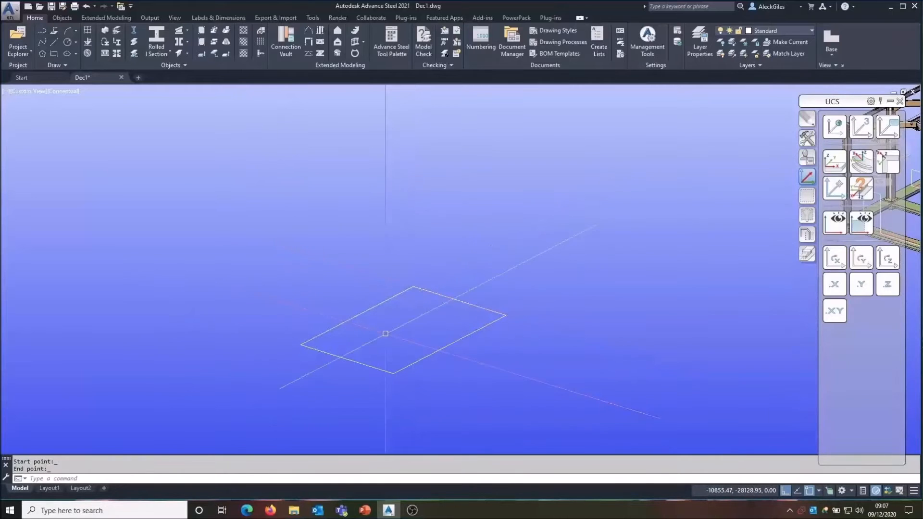
# Step: Cut a rectangular opening into the area by selecting it and picking two corners inside it
pyautogui.click(338, 44)
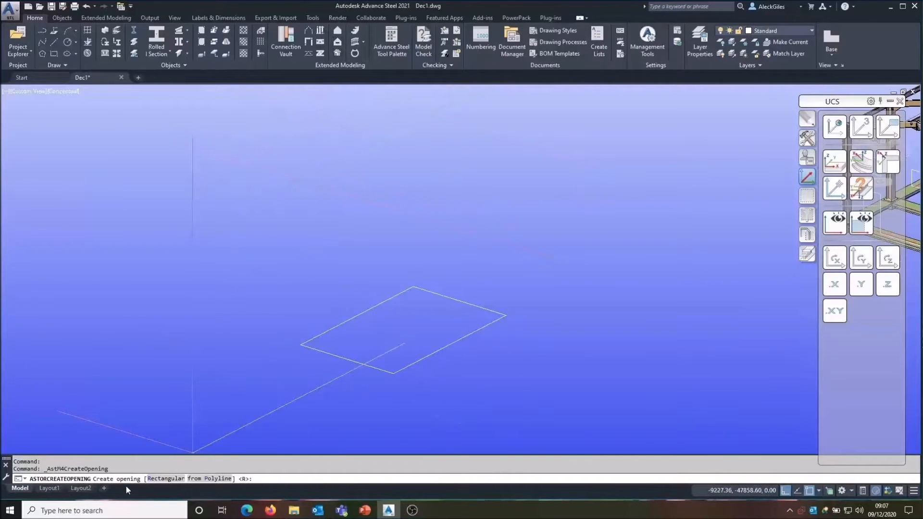
pyautogui.click(165, 478)
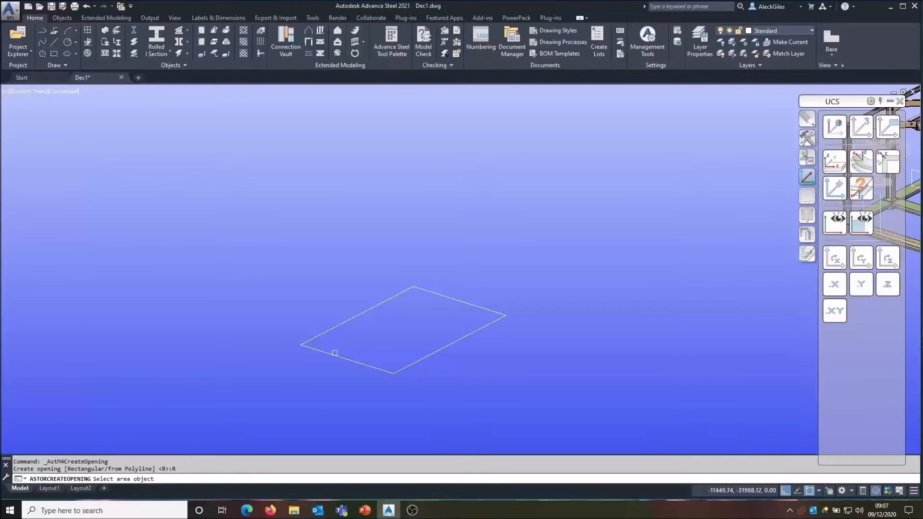
pyautogui.click(335, 353)
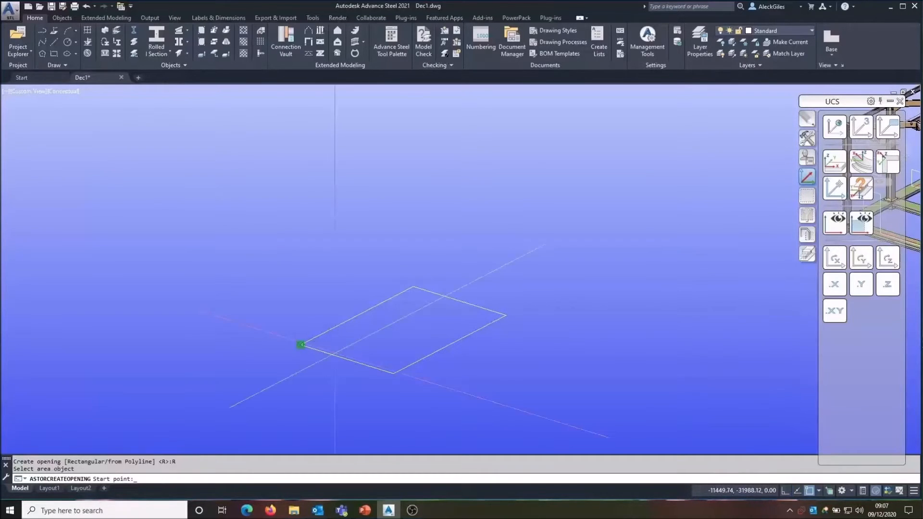
pyautogui.click(367, 343)
pyautogui.click(370, 323)
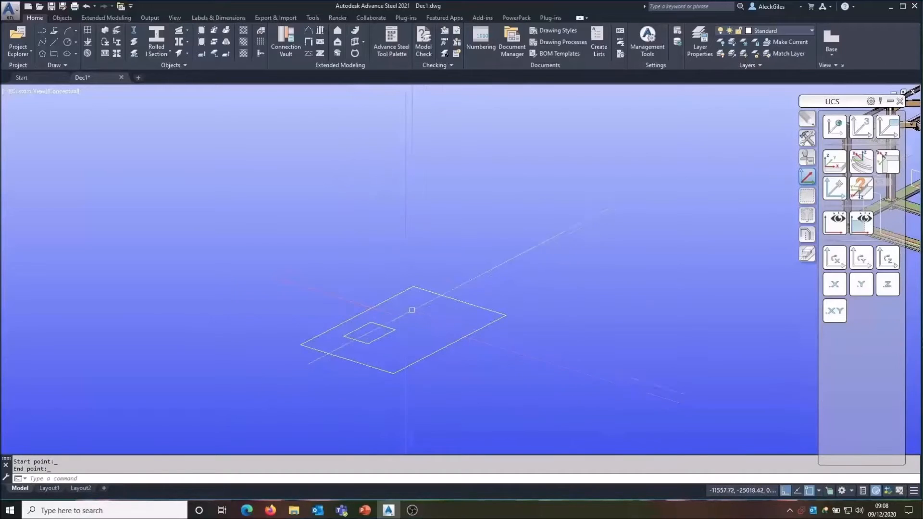
# Step: Create cladding on the area by selecting it as the cladding area
pyautogui.click(336, 53)
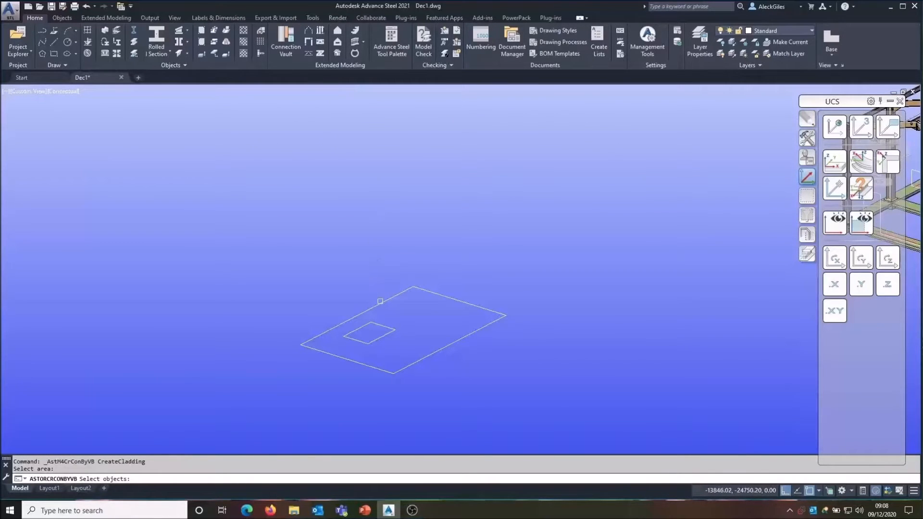
pyautogui.click(380, 301)
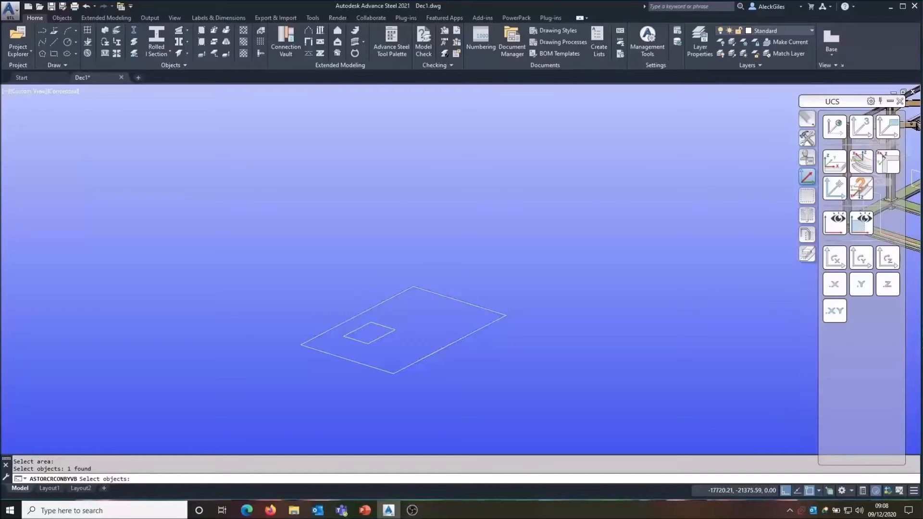
pyautogui.press('Return')
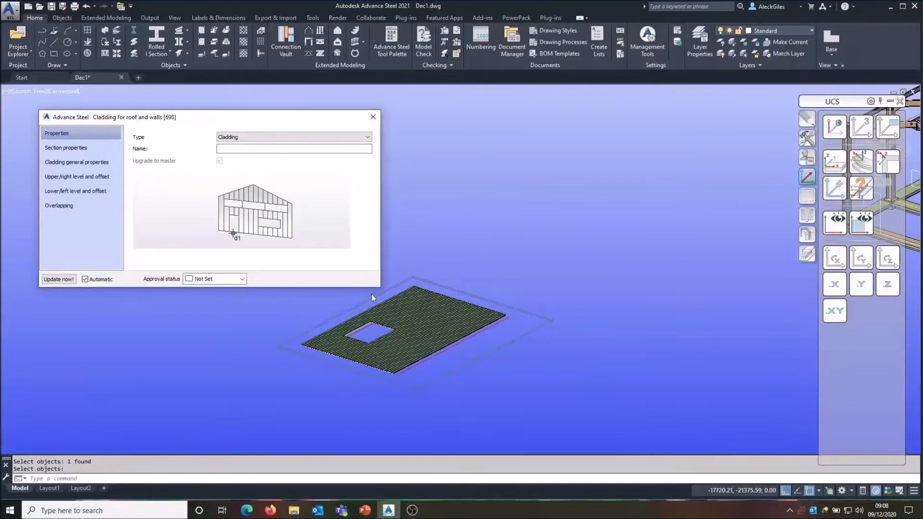
pyautogui.scroll(3, 375, 338)
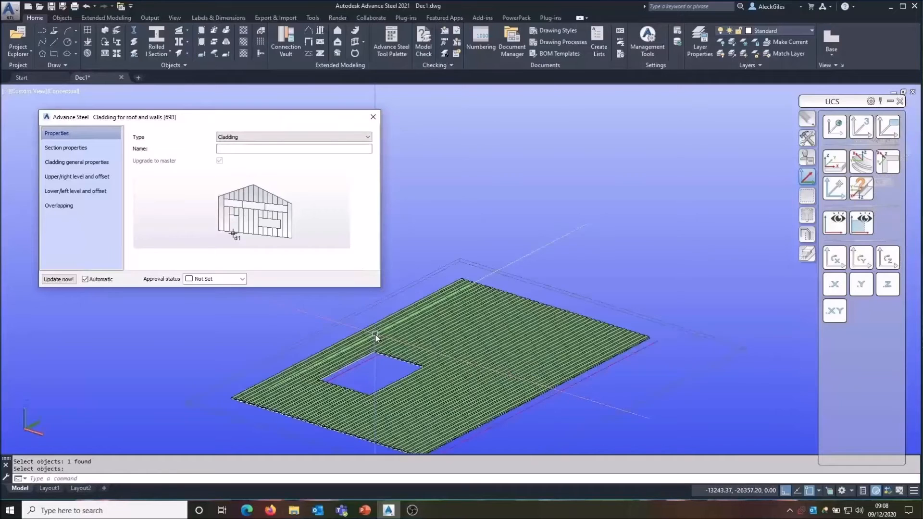
pyautogui.scroll(1, 523, 264)
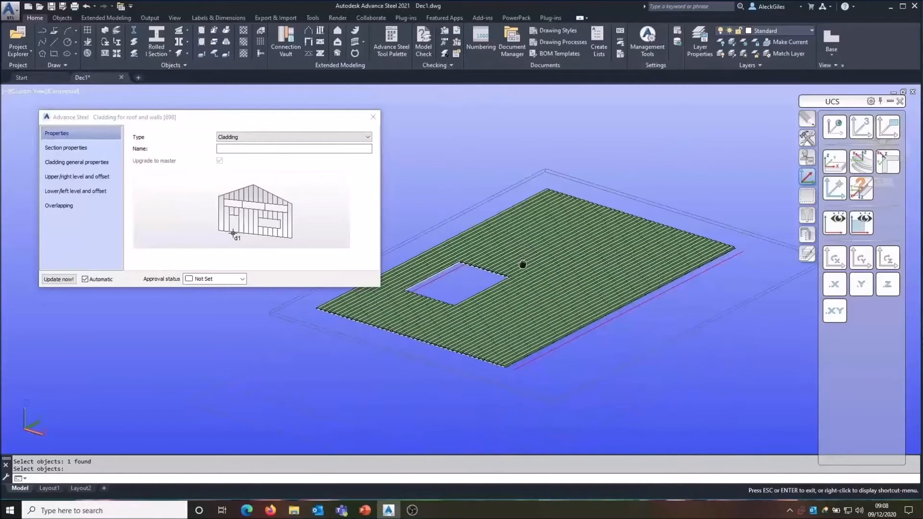
pyautogui.scroll(1, 568, 262)
# Step: Select several cladding panels to inspect them, then close the cladding dialog and clear the selection
pyautogui.click(568, 262)
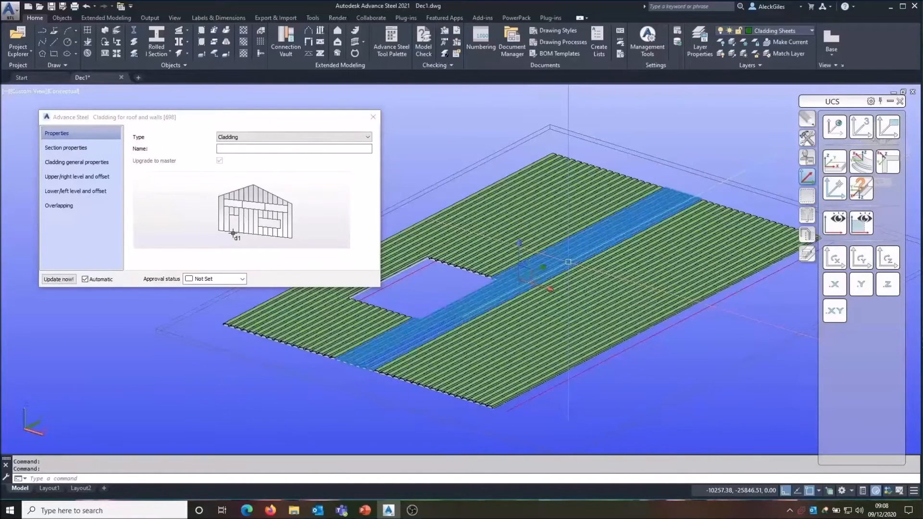
pyautogui.click(488, 227)
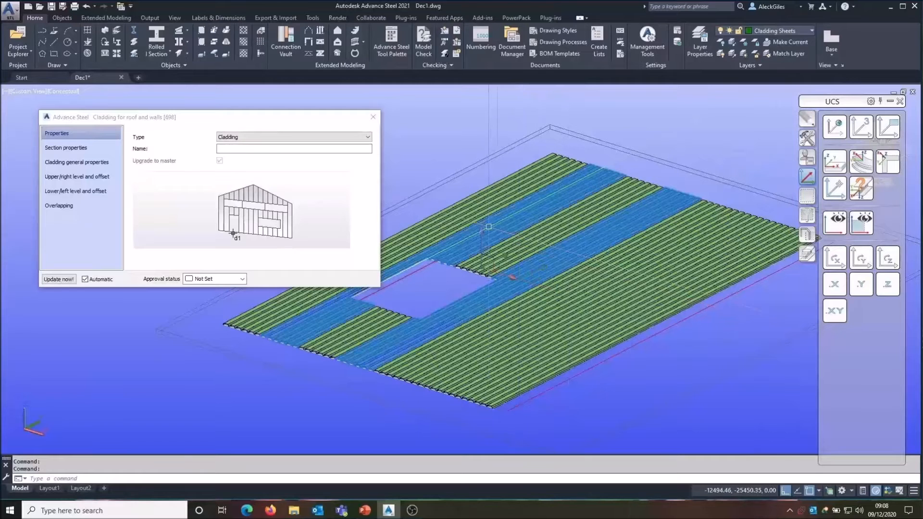
pyautogui.click(591, 308)
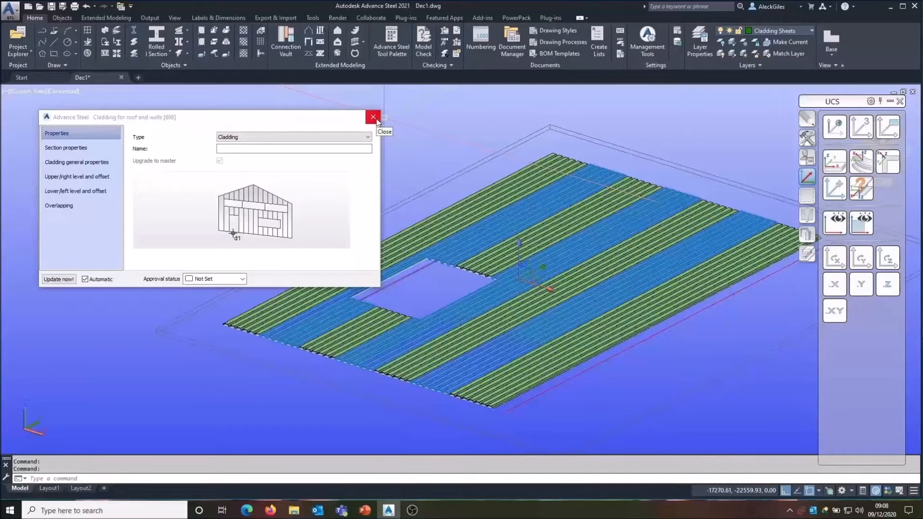
pyautogui.click(374, 118)
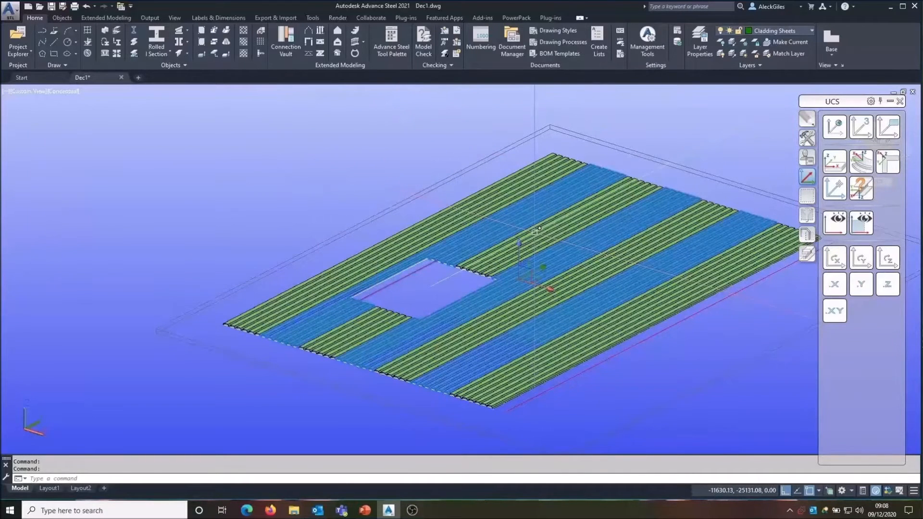
pyautogui.scroll(-3, 494, 183)
pyautogui.press('Escape')
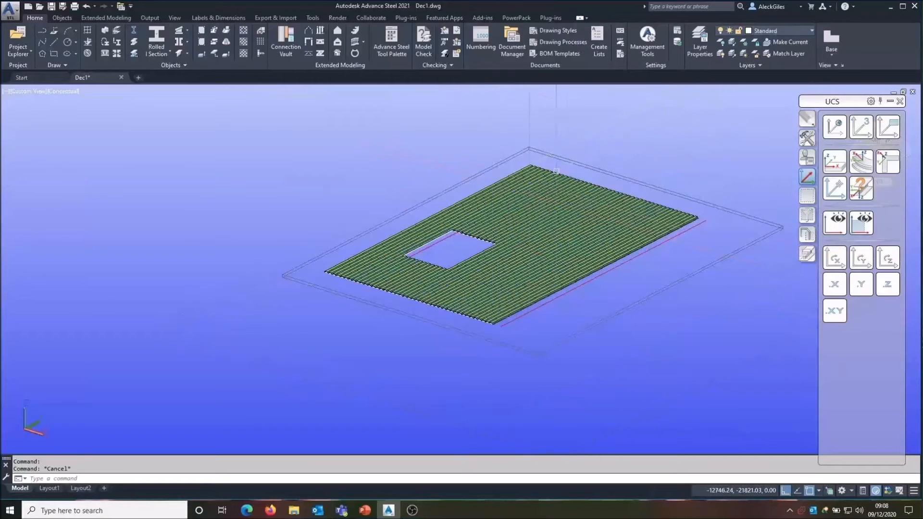
# Step: Window-select the cladding, area and opening and delete them
pyautogui.click(656, 134)
pyautogui.click(355, 362)
pyautogui.press('Delete')
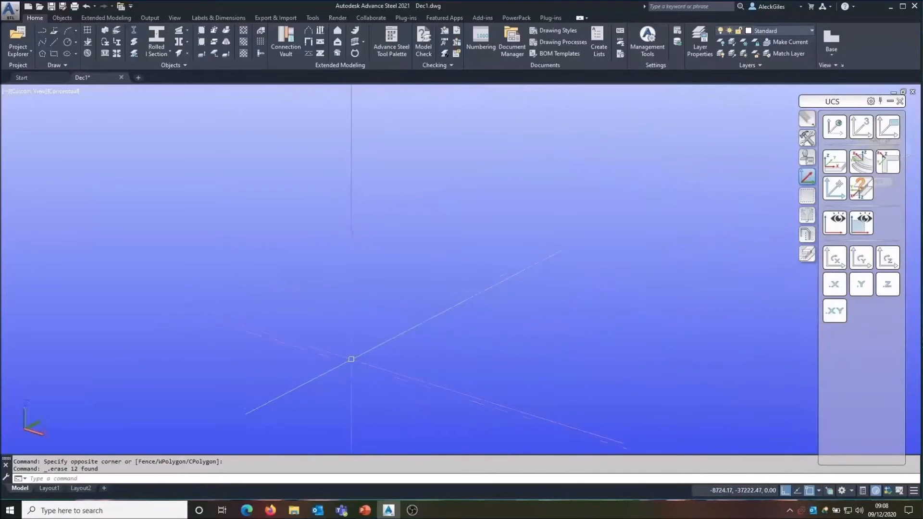
# Step: Draw a rolled I-section beam about 7250 mm long along the Y axis and close its properties dialog
pyautogui.click(156, 53)
pyautogui.click(325, 349)
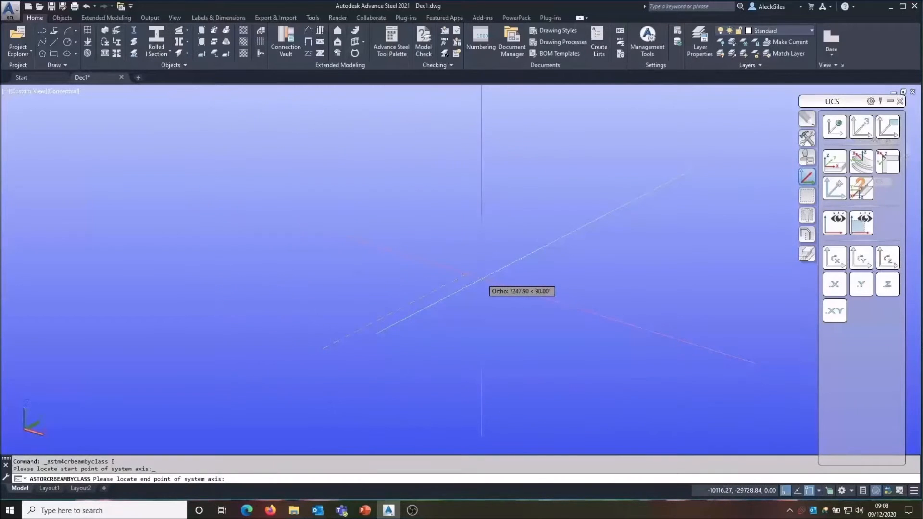
pyautogui.click(481, 278)
pyautogui.press('Return')
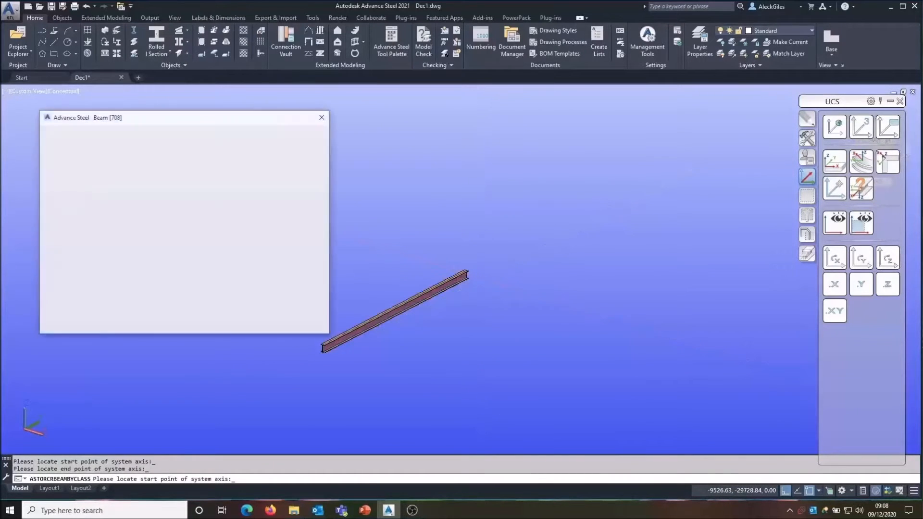
pyautogui.click(81, 147)
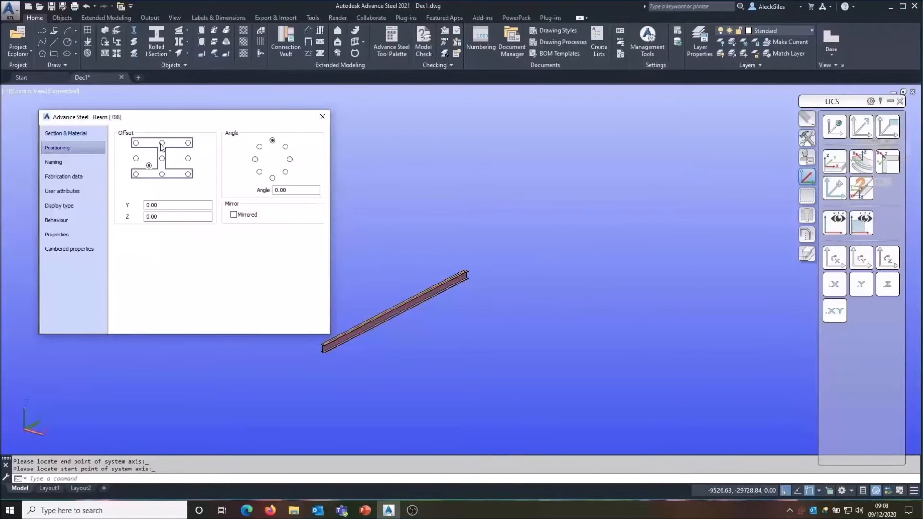
pyautogui.click(322, 117)
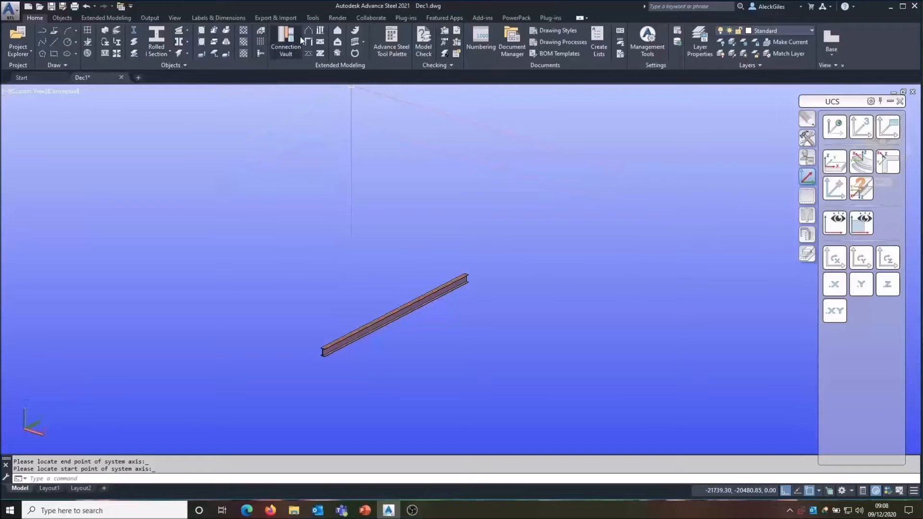
# Step: Create a rectangular area supported by the beam, selecting the beam and picking two corners around it
pyautogui.click(338, 33)
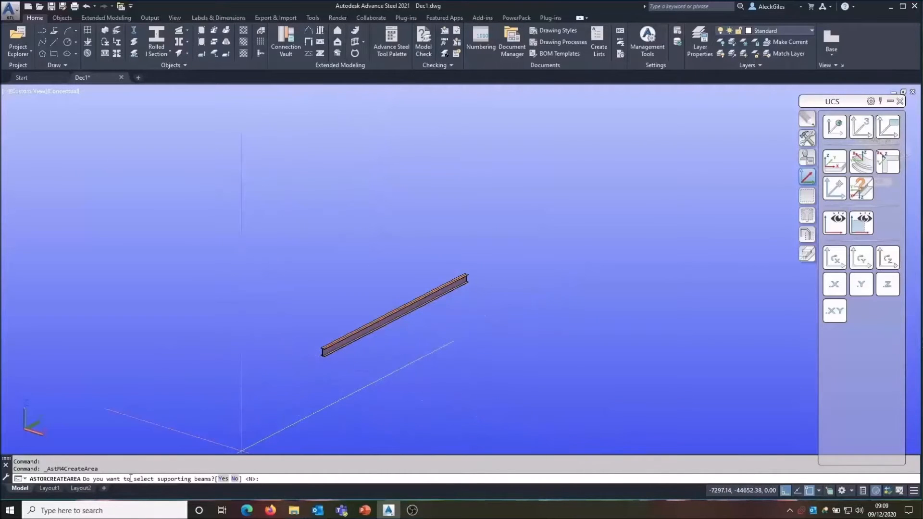
pyautogui.click(222, 478)
pyautogui.click(360, 336)
pyautogui.press('Return')
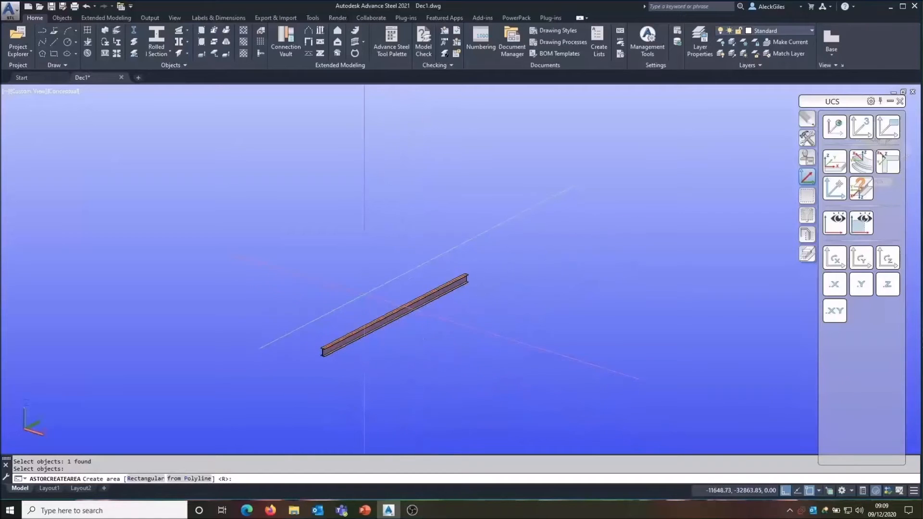
pyautogui.rightClick(364, 293)
pyautogui.click(386, 336)
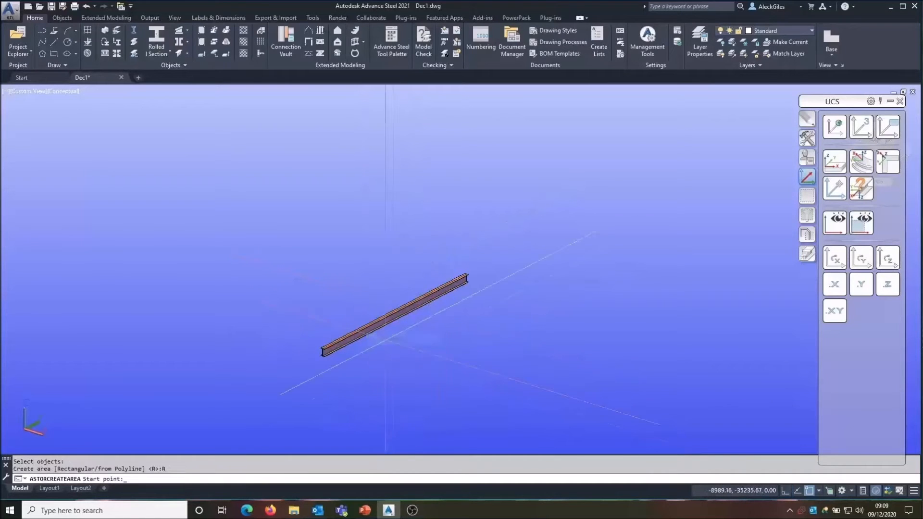
pyautogui.click(411, 370)
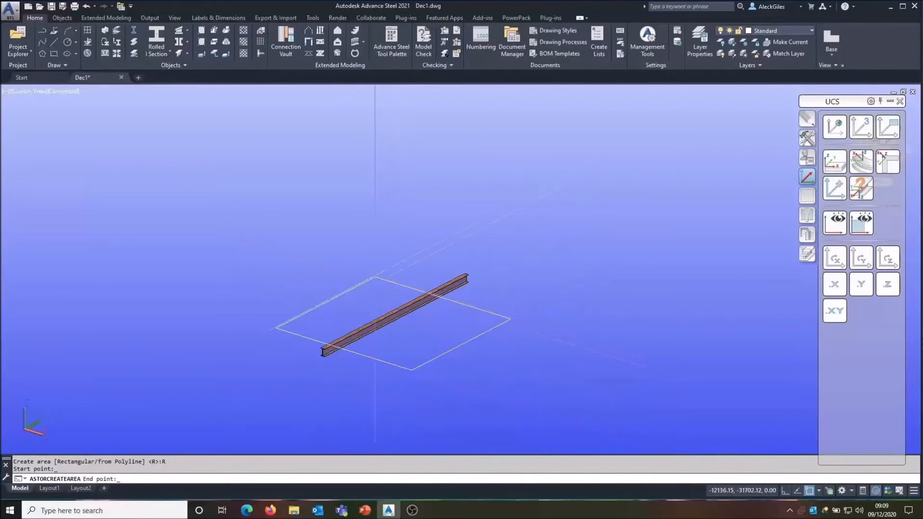
pyautogui.click(375, 271)
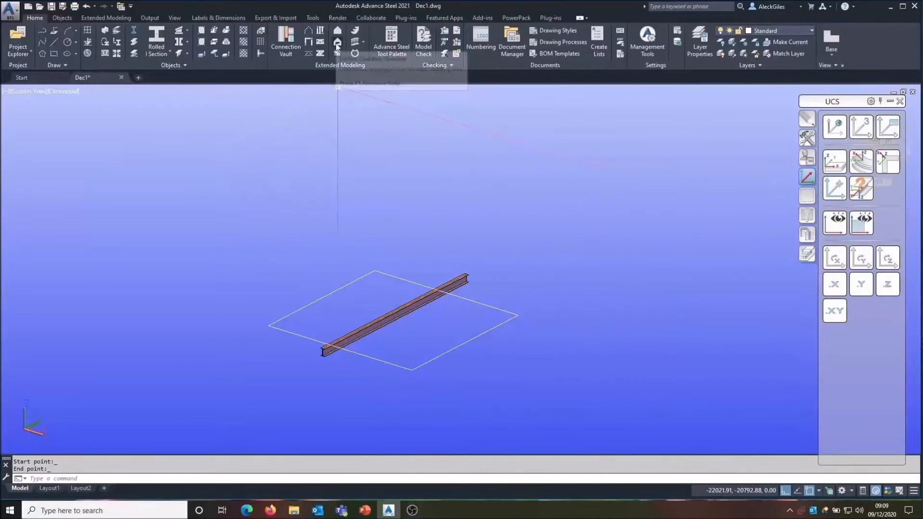
# Step: Cut a rectangular opening into the new area by selecting it and picking two corners beside the beam
pyautogui.click(337, 45)
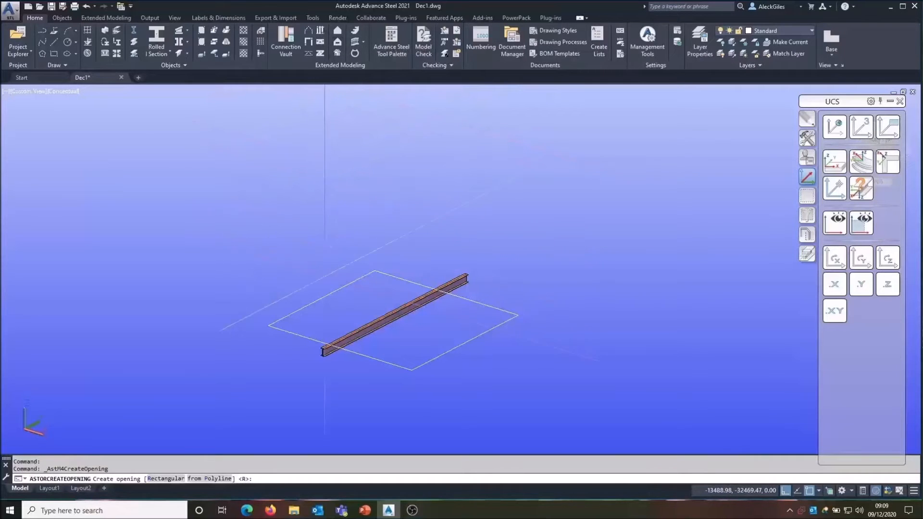
pyautogui.rightClick(328, 292)
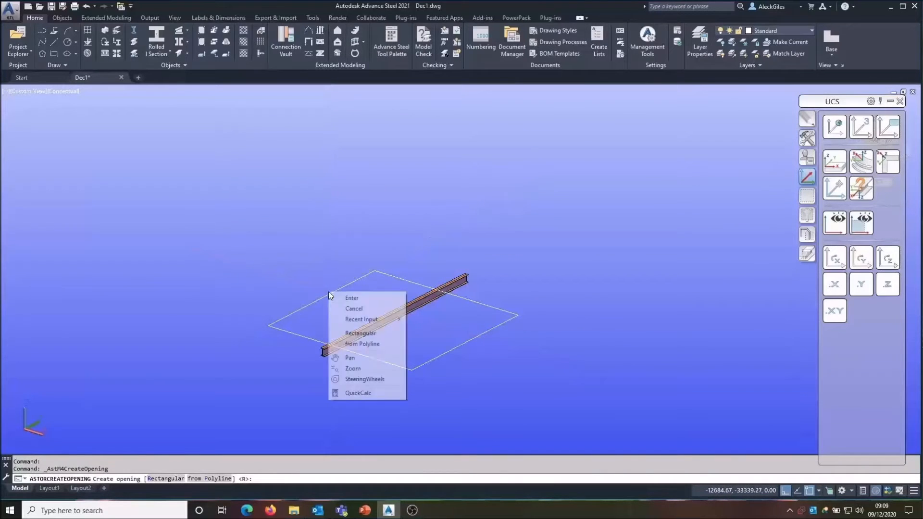
pyautogui.click(346, 333)
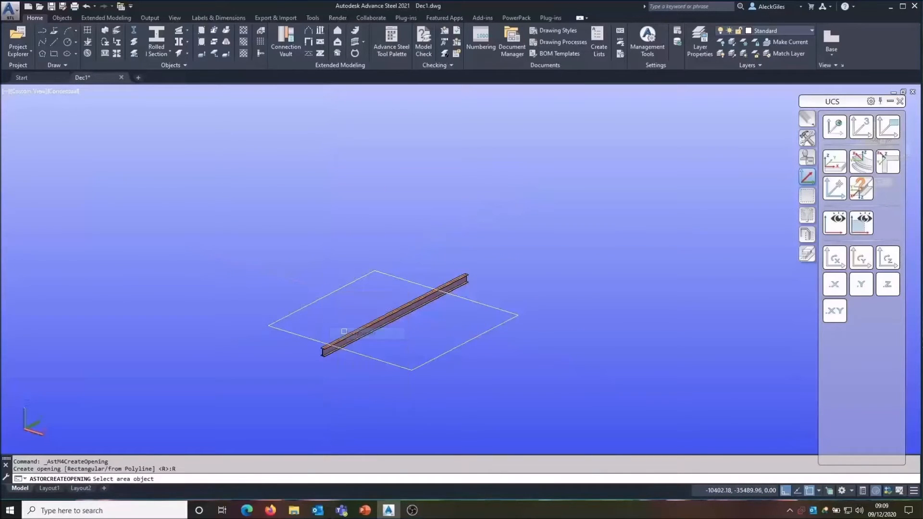
pyautogui.click(331, 292)
pyautogui.click(335, 325)
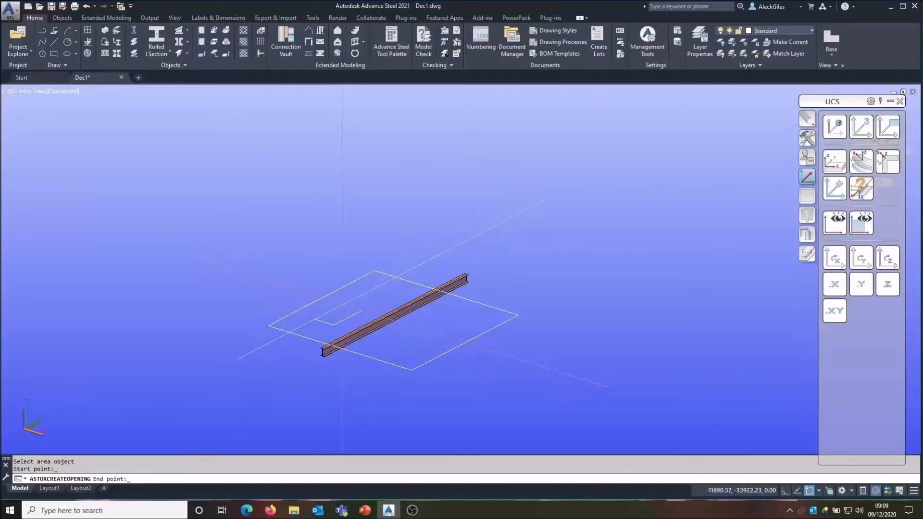
pyautogui.click(365, 308)
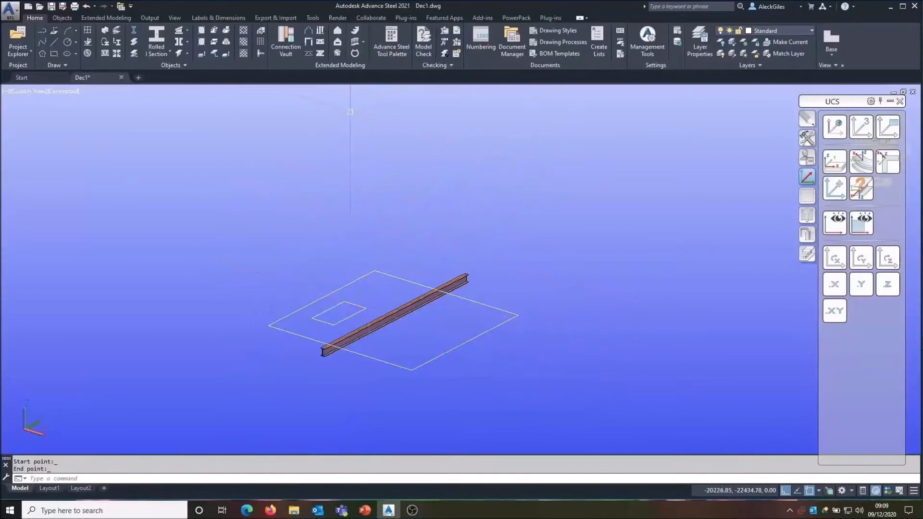
# Step: Create cladding on the rectangular area with the opening
pyautogui.click(336, 56)
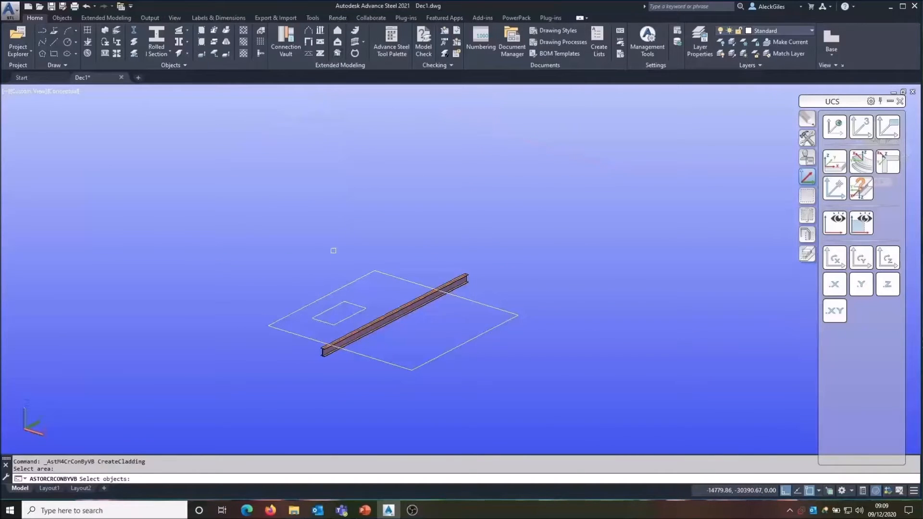
pyautogui.click(345, 285)
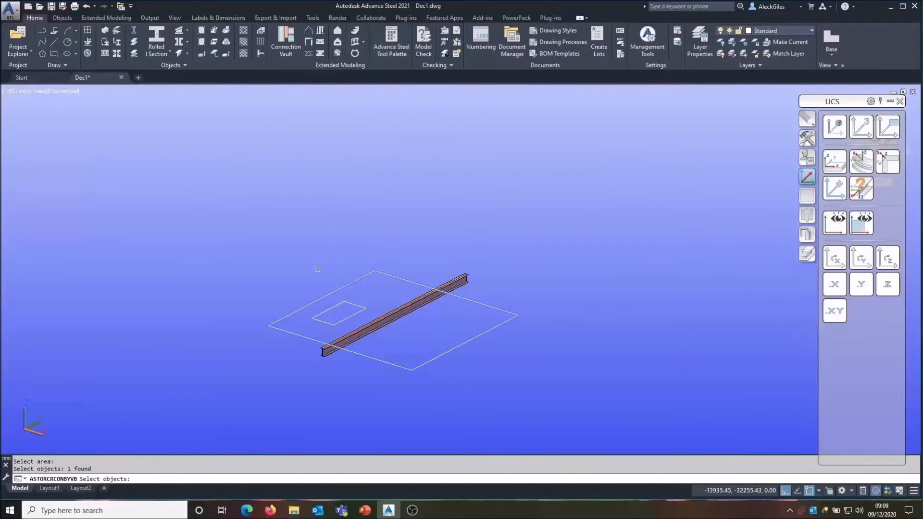
pyautogui.press('Return')
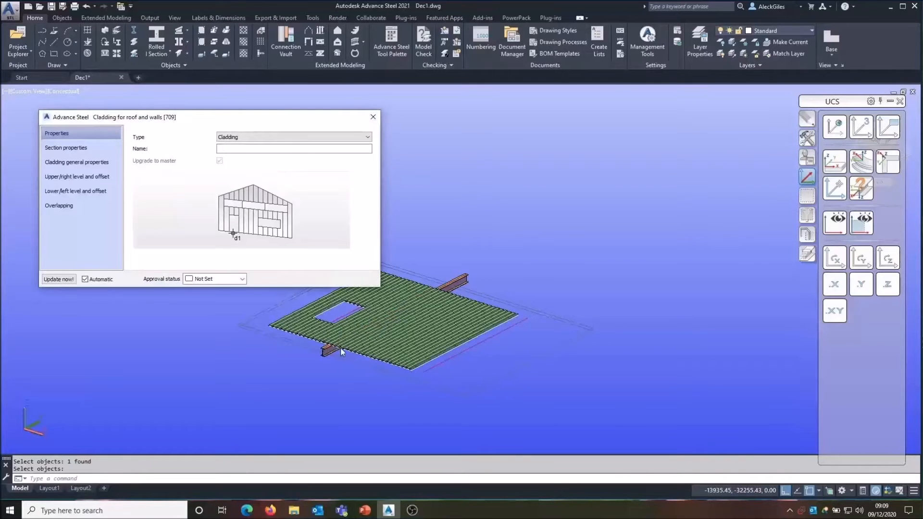
# Step: Set the cladding direction to horizontal cladding in the cladding general properties and close the dialog
pyautogui.scroll(4, 251, 349)
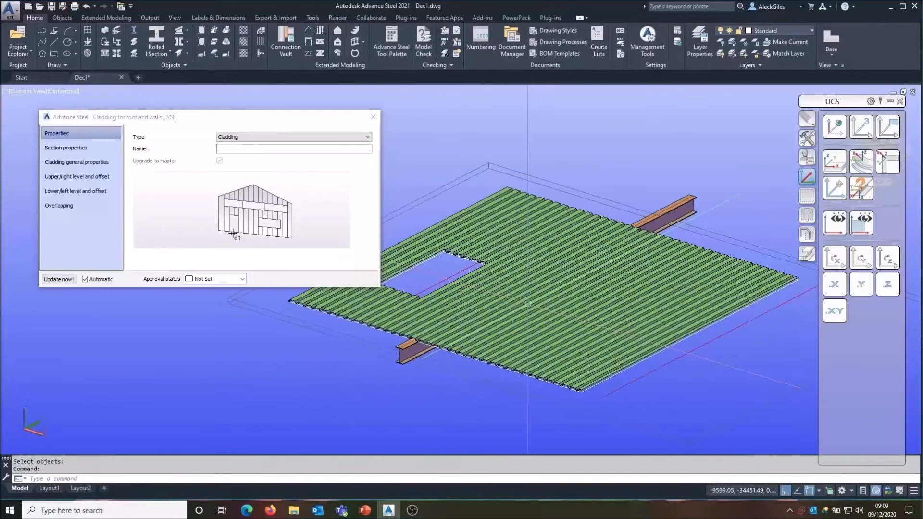
pyautogui.click(111, 150)
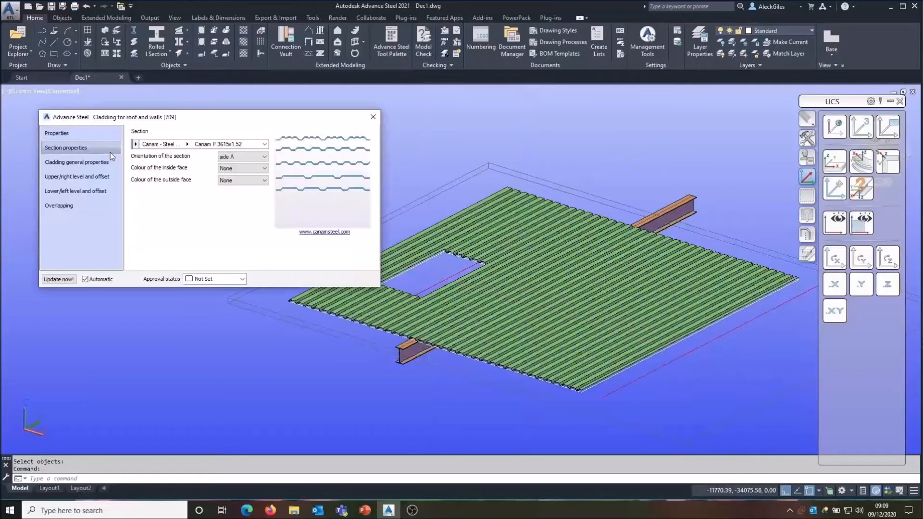
pyautogui.click(103, 164)
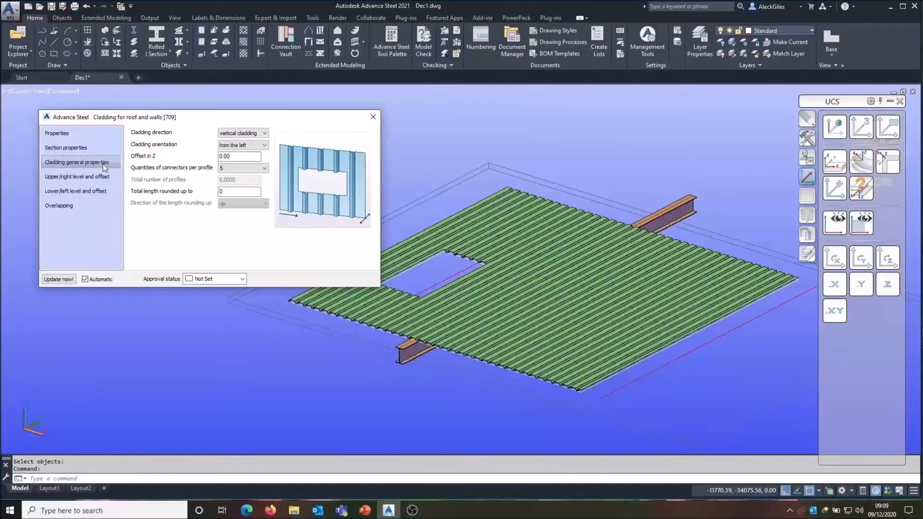
pyautogui.click(243, 138)
pyautogui.click(239, 148)
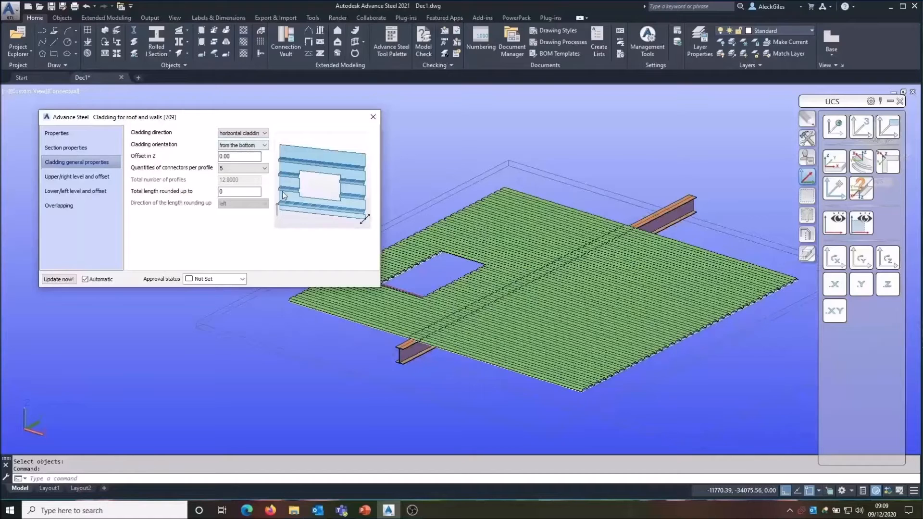
pyautogui.click(372, 118)
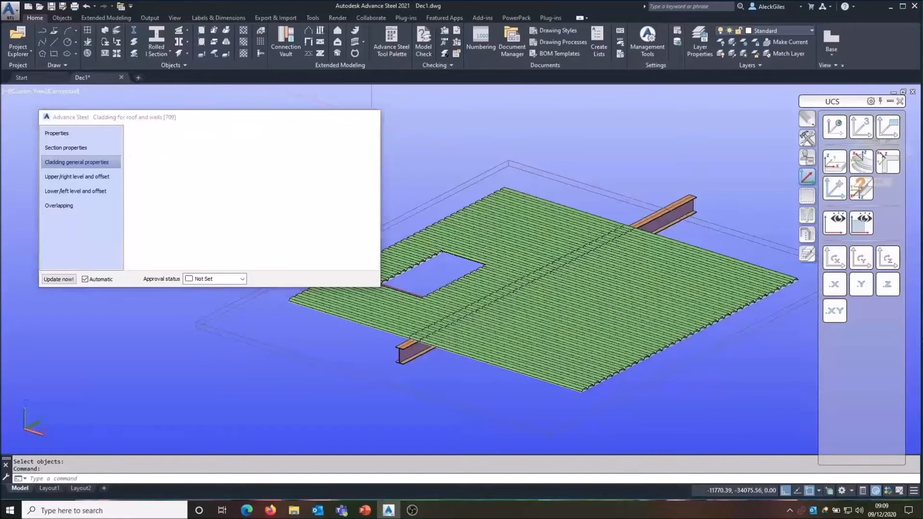
# Step: Inspect the individual cladding sheets around the opening and beam
pyautogui.scroll(4, 424, 322)
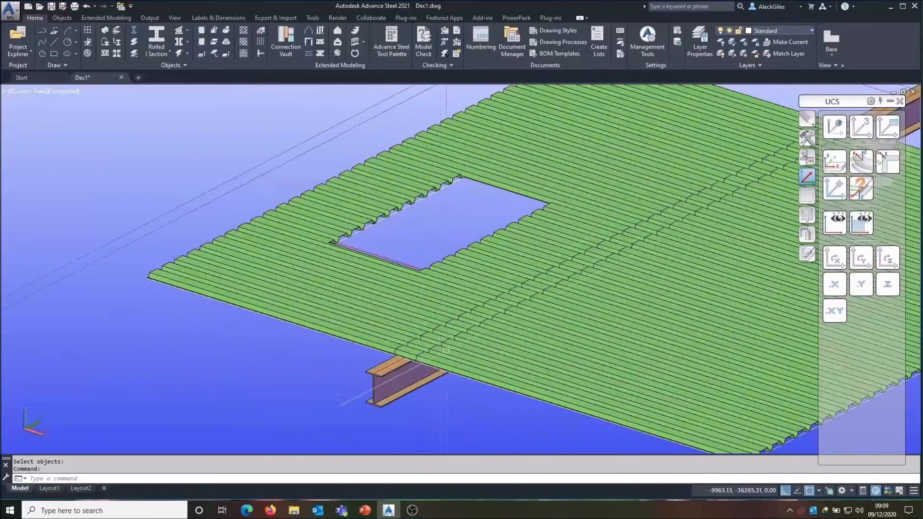
pyautogui.click(418, 358)
pyautogui.click(449, 296)
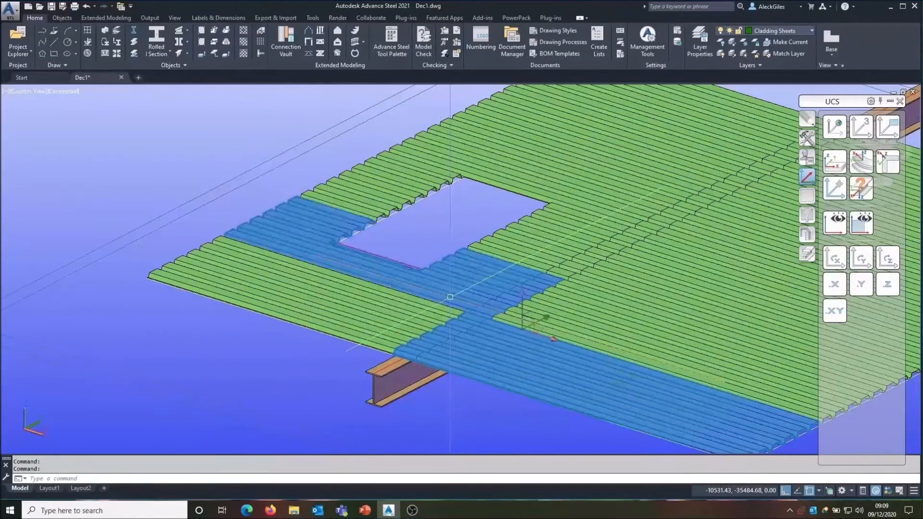
pyautogui.moveTo(502, 282); pyautogui.dragTo(248, 212, button='middle')
pyautogui.press('Return')
pyautogui.scroll(6, 395, 247)
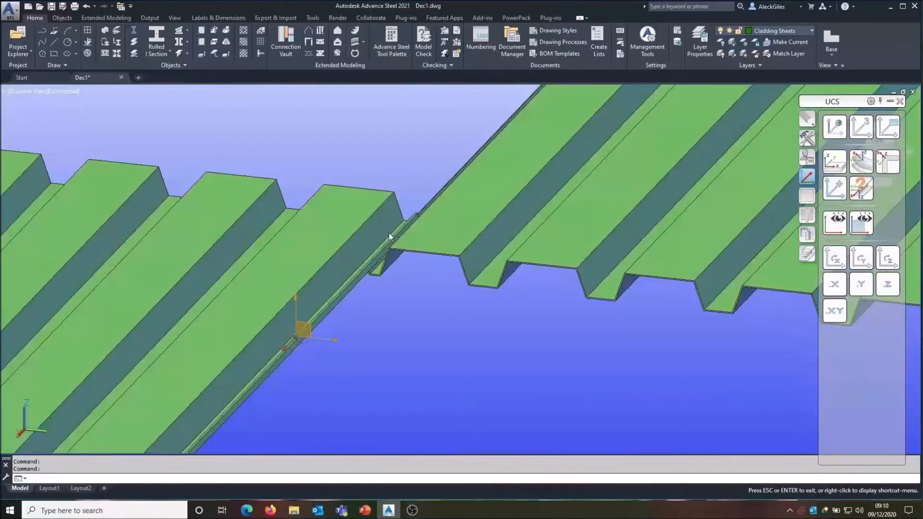
pyautogui.moveTo(389, 234)
pyautogui.keyDown('shift'); pyautogui.mouseDown(button='middle')
pyautogui.moveTo(437, 234)
pyautogui.moveTo(388, 241)
pyautogui.mouseUp(button='middle'); pyautogui.keyUp('shift')
pyautogui.scroll(-5, 389, 240)
pyautogui.scroll(-2, 388, 240)
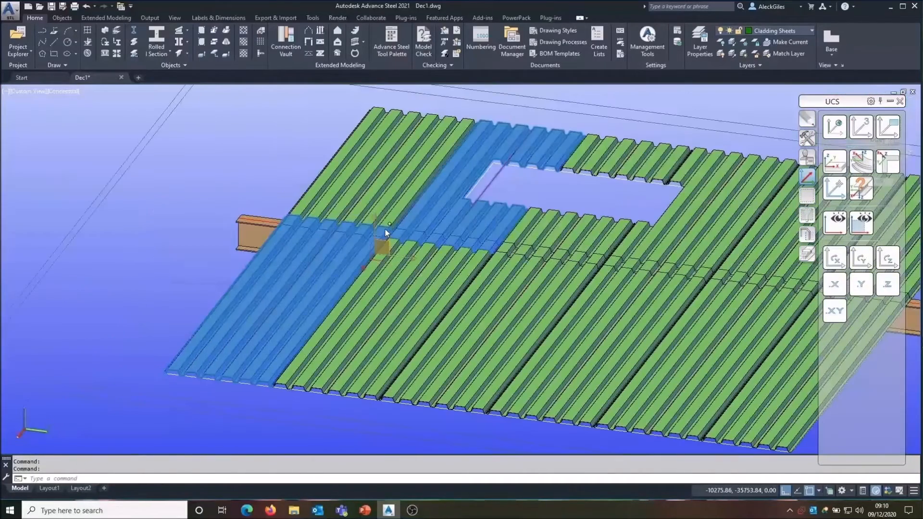
pyautogui.press('Escape')
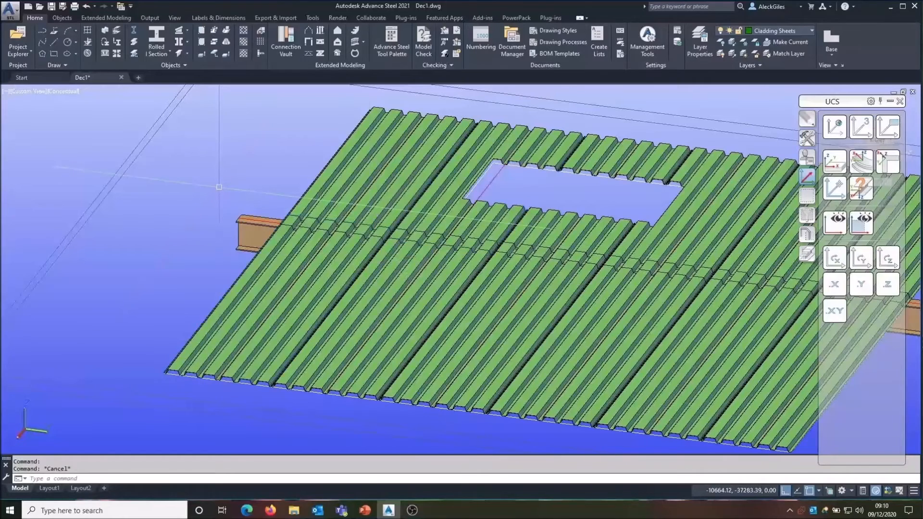
pyautogui.scroll(-2, 219, 186)
pyautogui.scroll(-3, 460, 206)
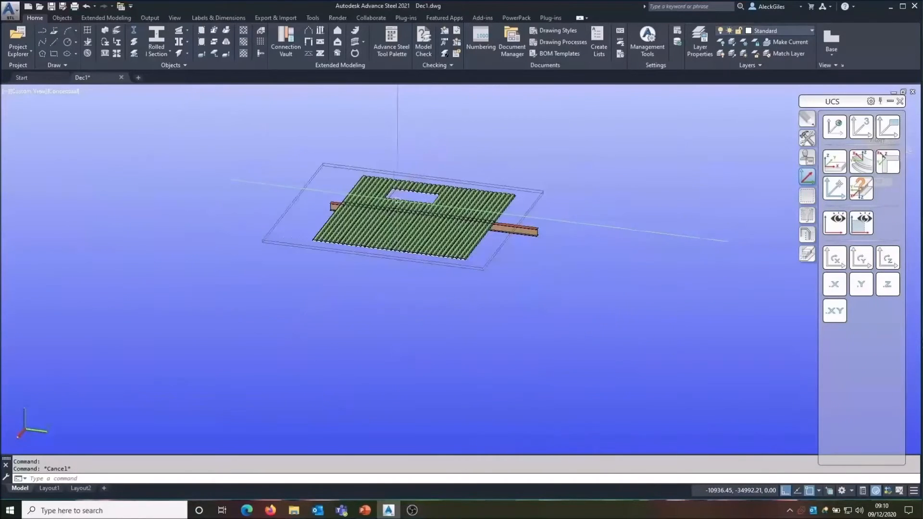
# Step: Window-select the cladding, area and beam and delete them
pyautogui.click(591, 163)
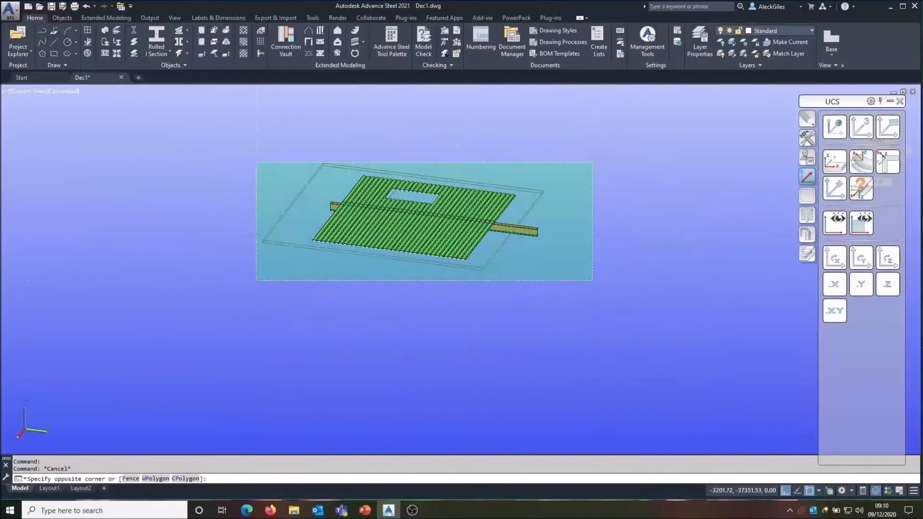
pyautogui.click(256, 280)
pyautogui.press('Delete')
# Step: Examine the rectangular polylines drawn on the building frame and their properties
pyautogui.moveTo(256, 280)
pyautogui.mouseDown(button='middle')
pyautogui.moveTo(412, 268)
pyautogui.moveTo(592, 332)
pyautogui.moveTo(659, 346)
pyautogui.moveTo(556, 319)
pyautogui.moveTo(387, 315)
pyautogui.moveTo(496, 317)
pyautogui.mouseUp(button='middle')
pyautogui.scroll(3, 419, 252)
pyautogui.scroll(5, 419, 249)
pyautogui.moveTo(420, 249); pyautogui.dragTo(438, 295, button='middle')
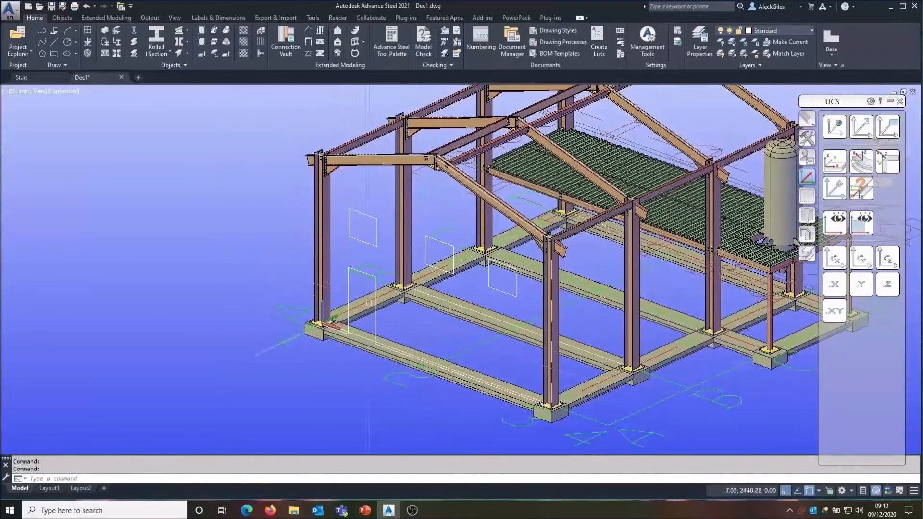
pyautogui.doubleClick(340, 324)
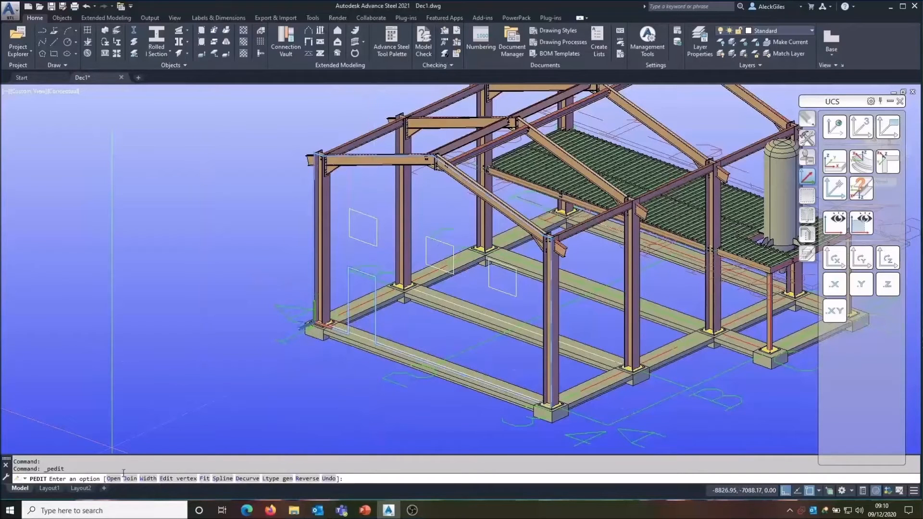
pyautogui.press('Escape')
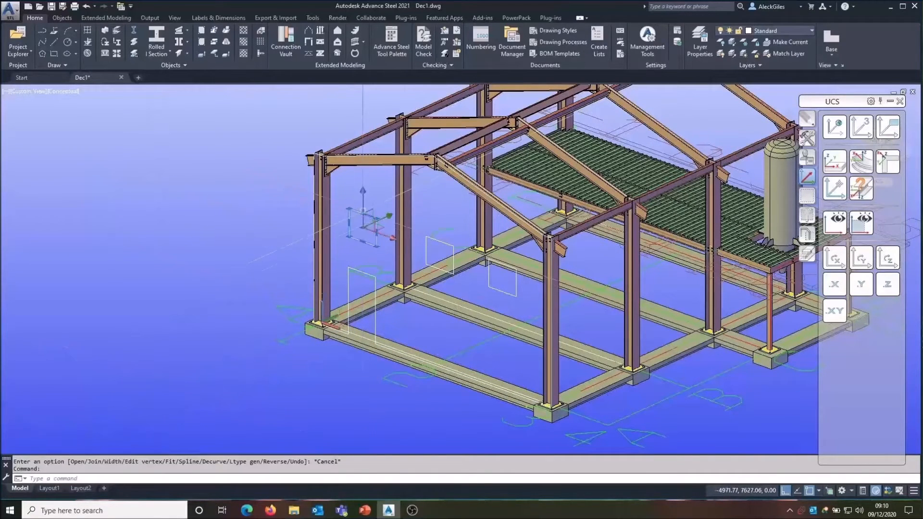
pyautogui.click(422, 251)
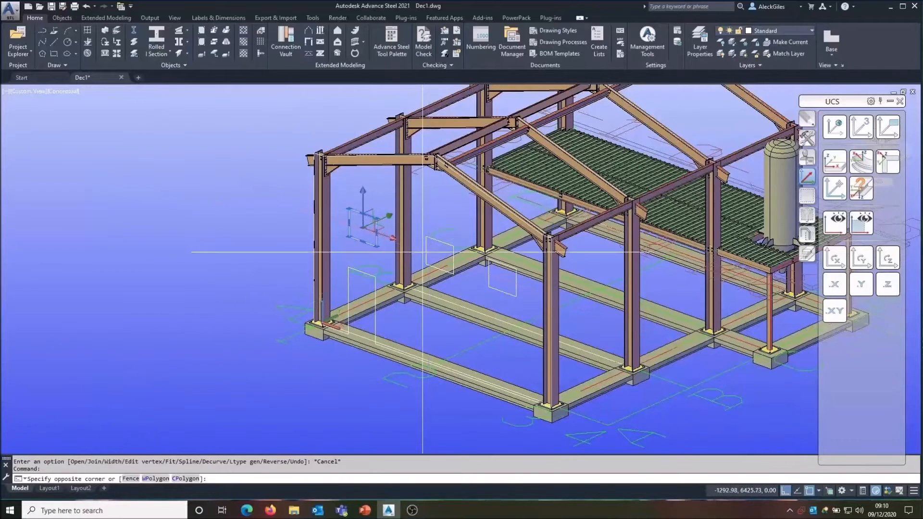
pyautogui.click(428, 255)
pyautogui.click(489, 283)
pyautogui.click(376, 324)
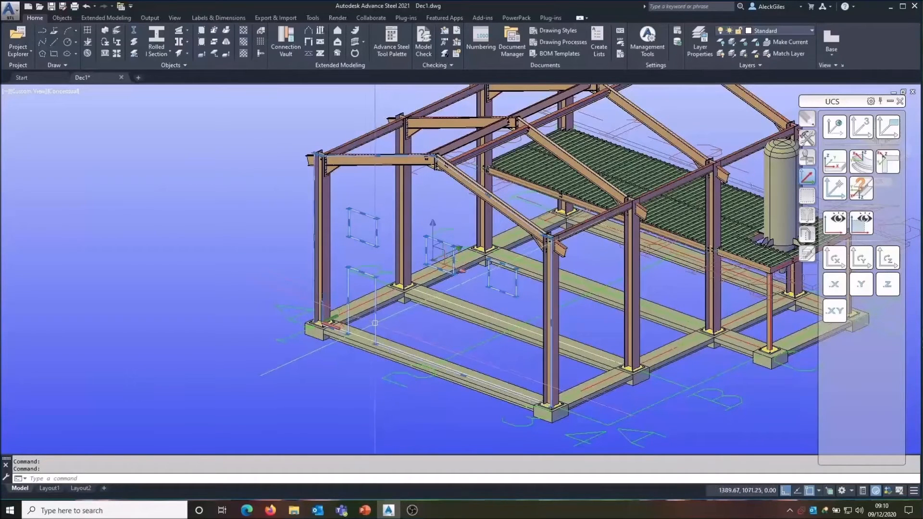
pyautogui.hotkey('ctrl', '1')
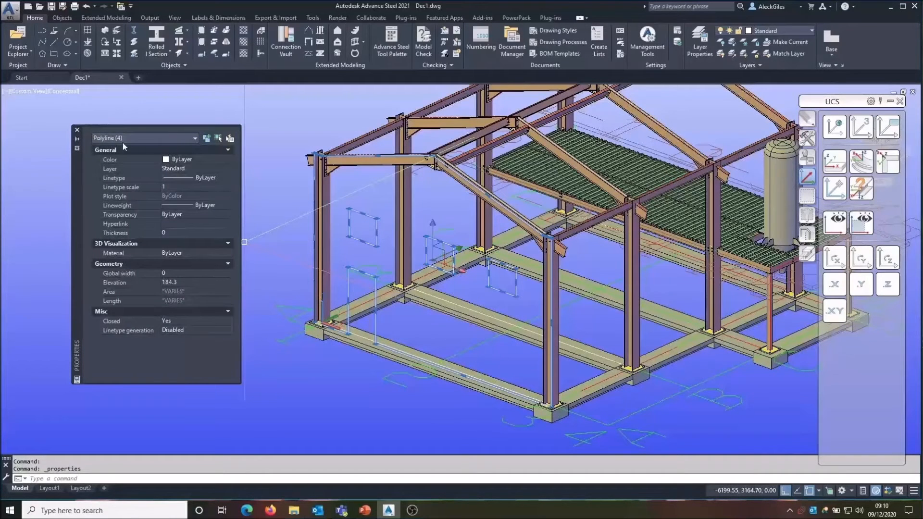
pyautogui.click(77, 130)
pyautogui.press('Escape')
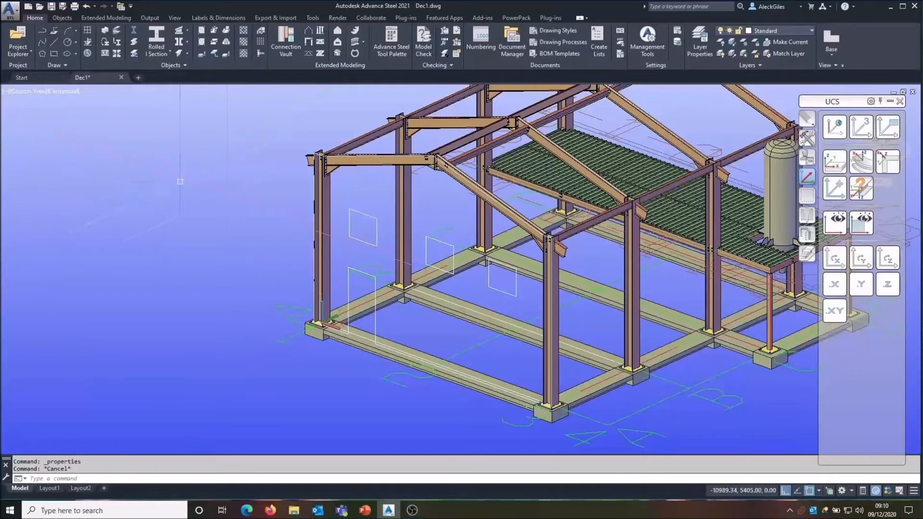
# Step: Define a cladding area from the large rectangular polyline without supporting beams, deleting the polyline
pyautogui.click(339, 34)
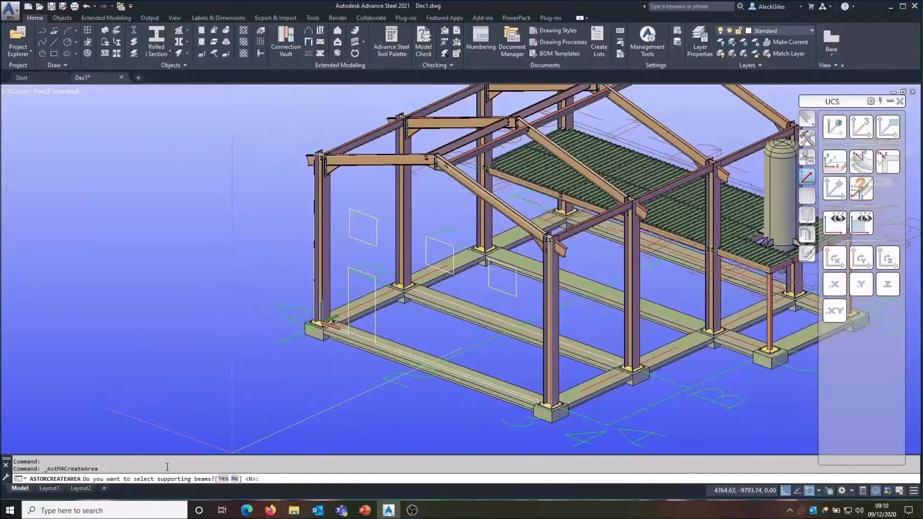
pyautogui.click(234, 479)
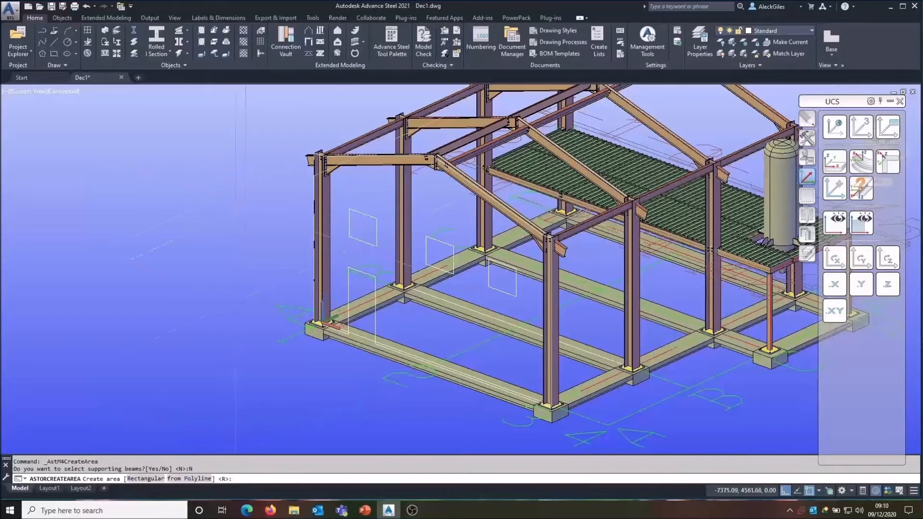
pyautogui.rightClick(243, 152)
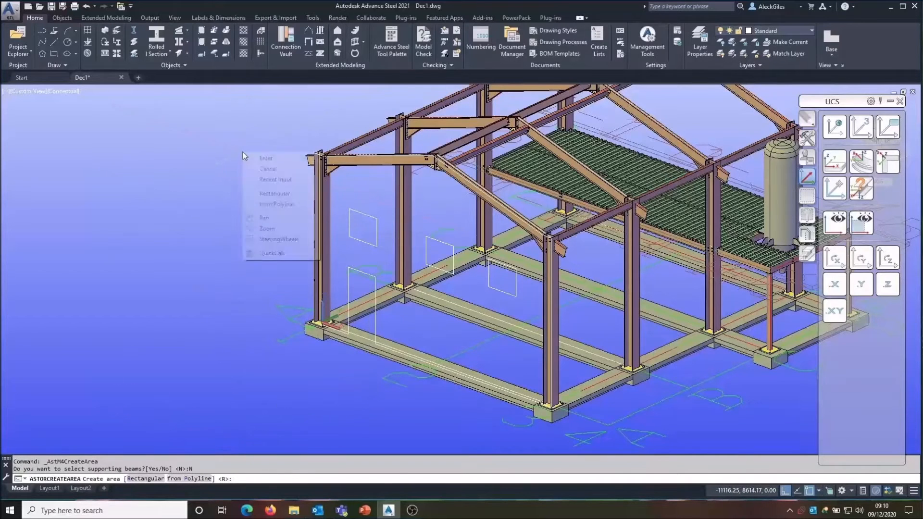
pyautogui.click(265, 204)
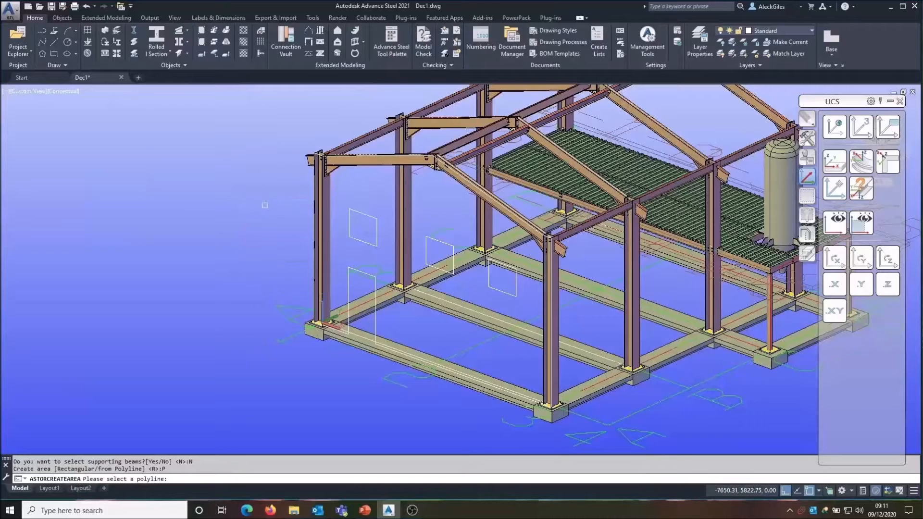
pyautogui.click(346, 293)
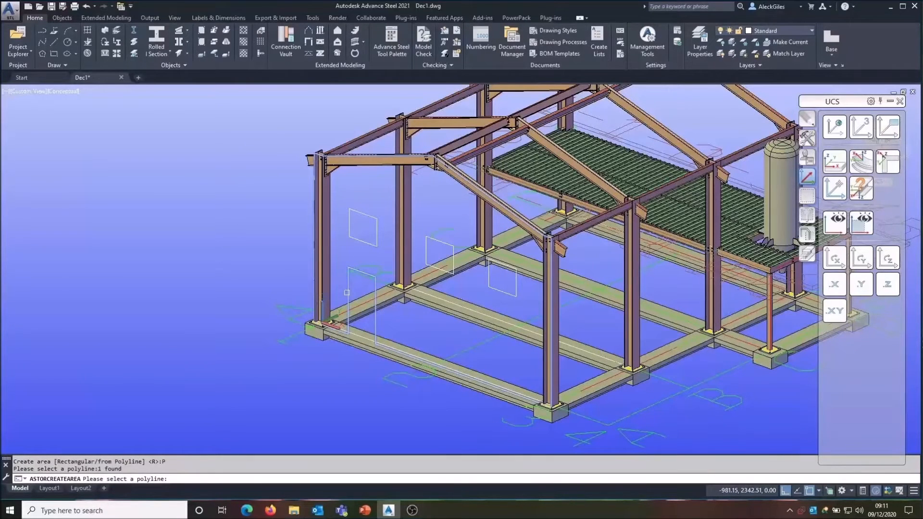
pyautogui.press('Return')
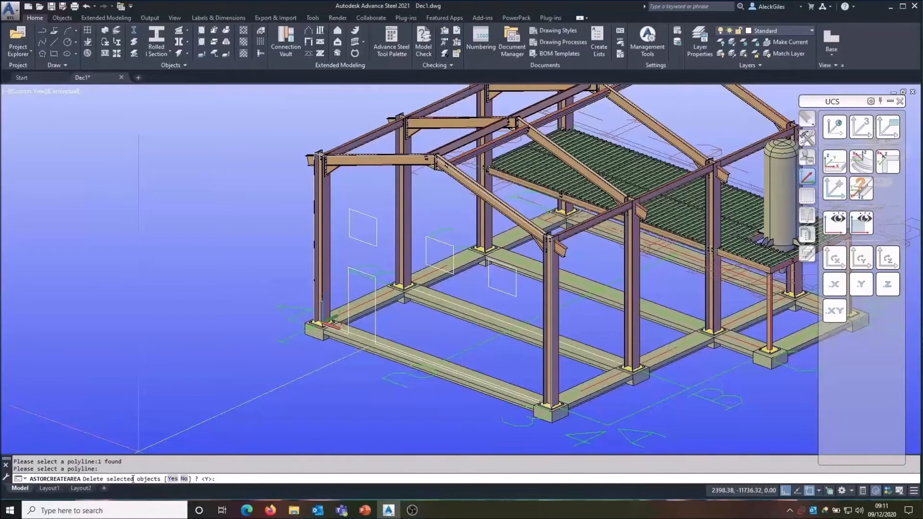
pyautogui.click(172, 479)
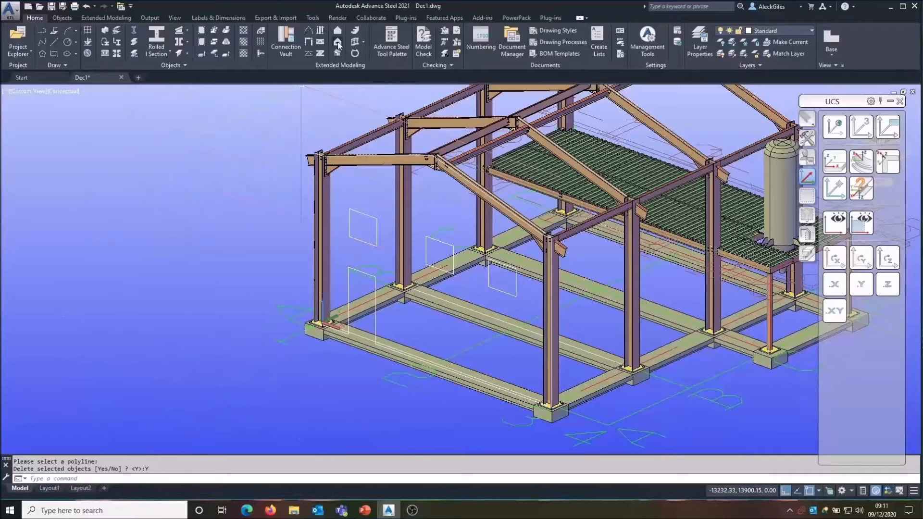
# Step: Create openings in the new area from the smaller rectangular polylines, deleting the selected polylines
pyautogui.click(339, 45)
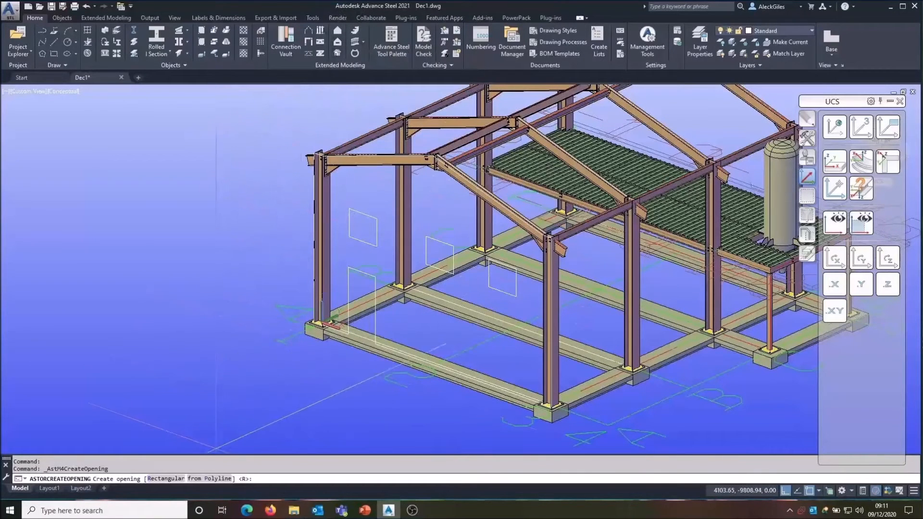
pyautogui.click(209, 479)
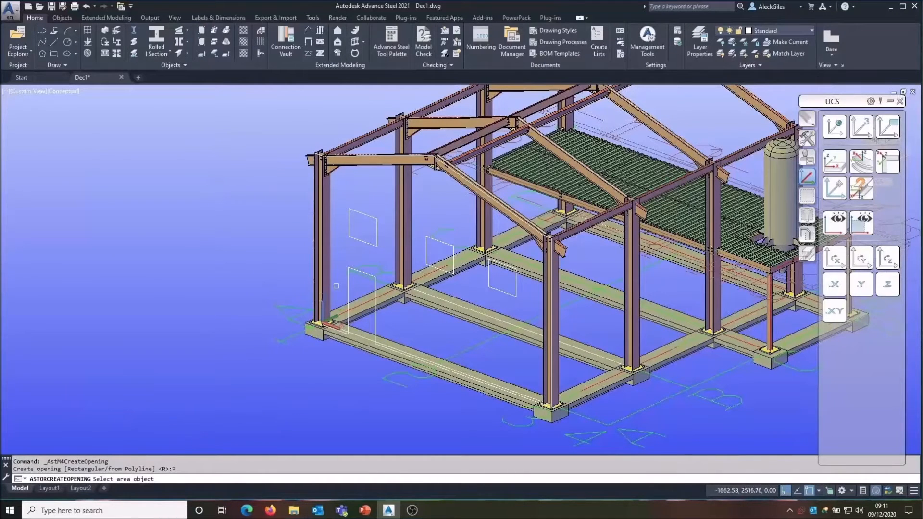
pyautogui.click(347, 291)
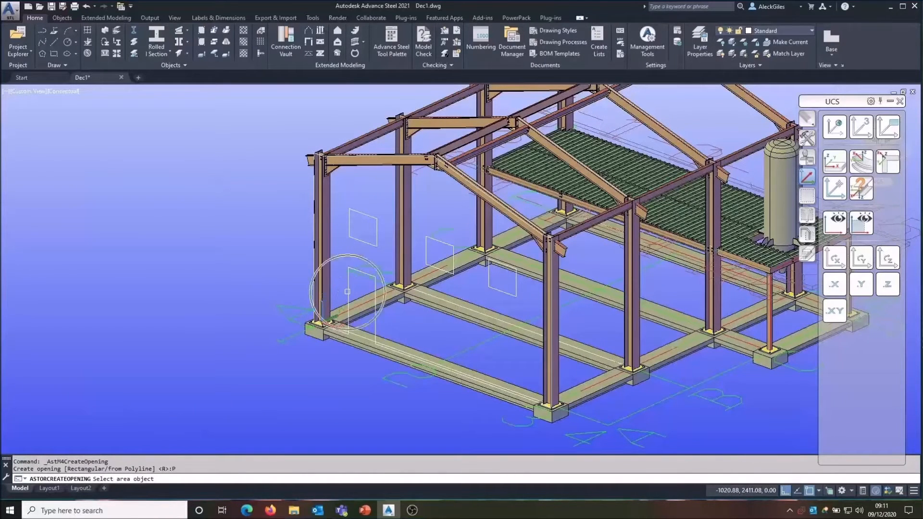
pyautogui.click(357, 240)
pyautogui.click(425, 246)
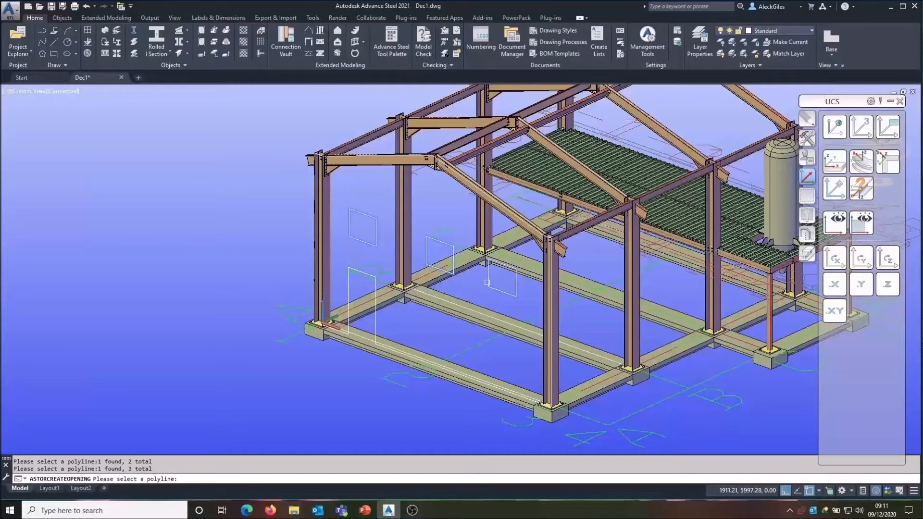
pyautogui.press('Return')
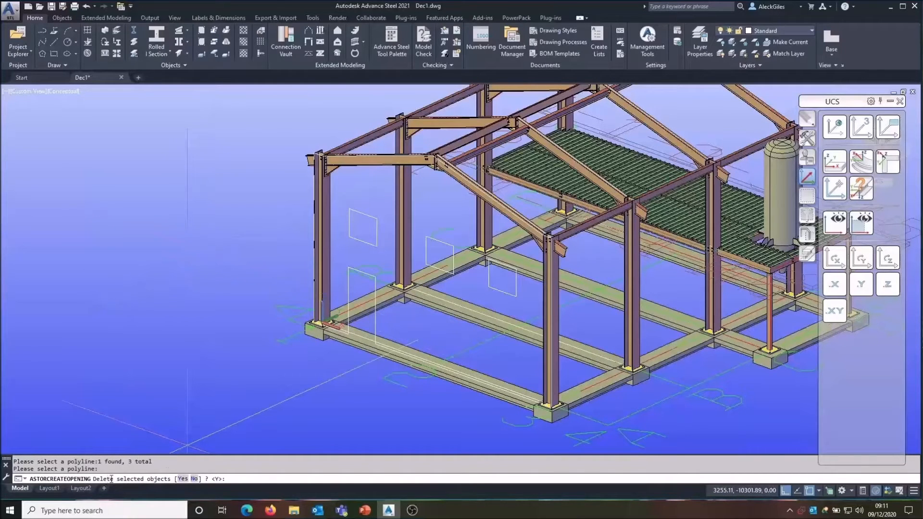
pyautogui.click(181, 478)
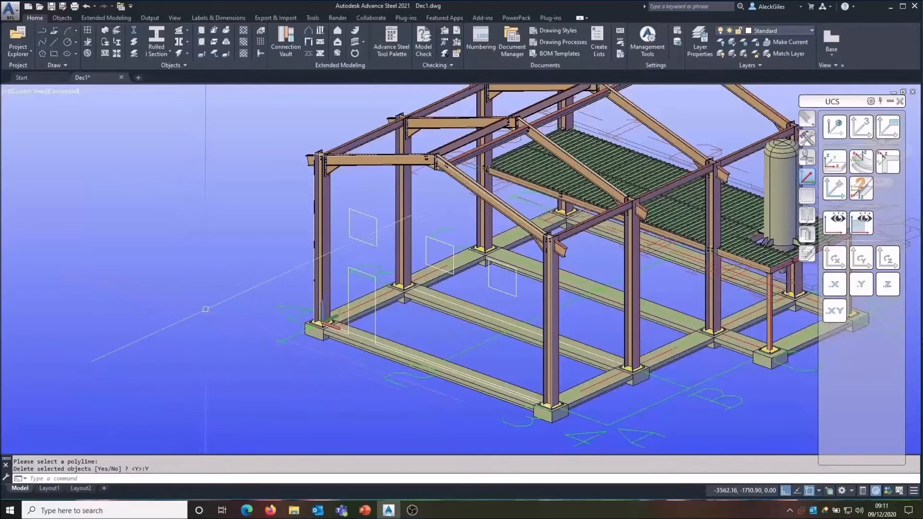
# Step: Create cladding panels on the new polyline-based cladding area
pyautogui.click(338, 52)
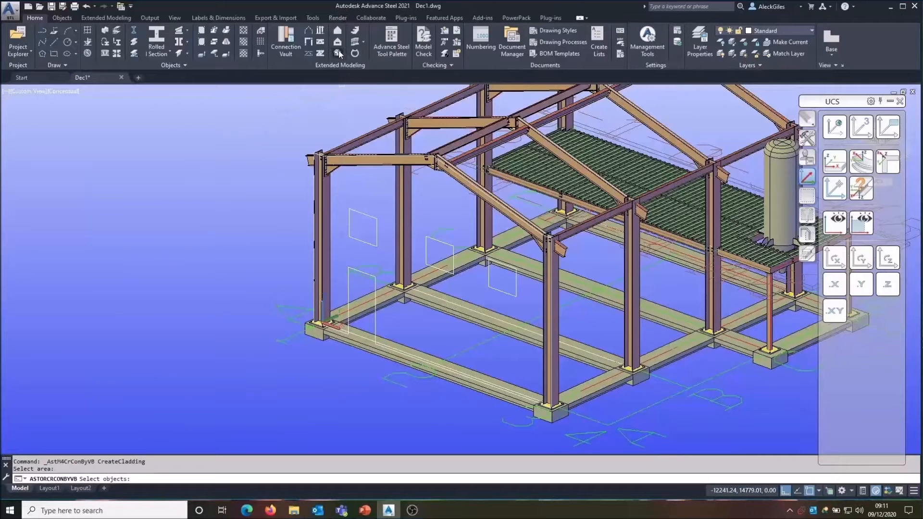
pyautogui.click(349, 290)
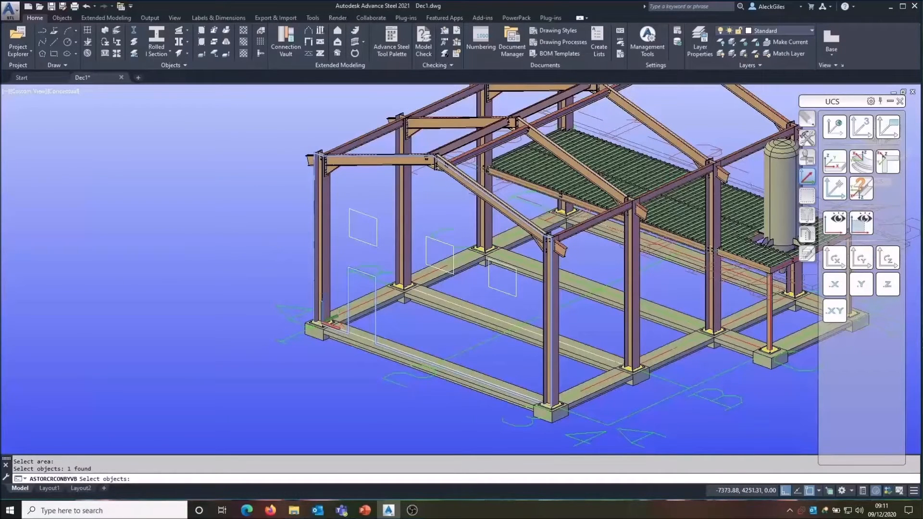
pyautogui.press('Return')
pyautogui.moveTo(418, 315); pyautogui.dragTo(519, 311, button='middle')
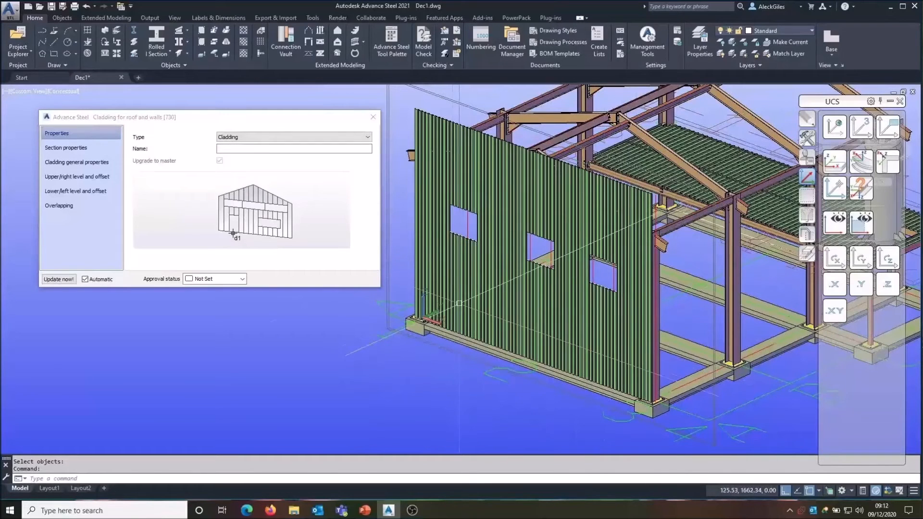
# Step: Browse the available cladding section families in the panel's section properties
pyautogui.click(90, 151)
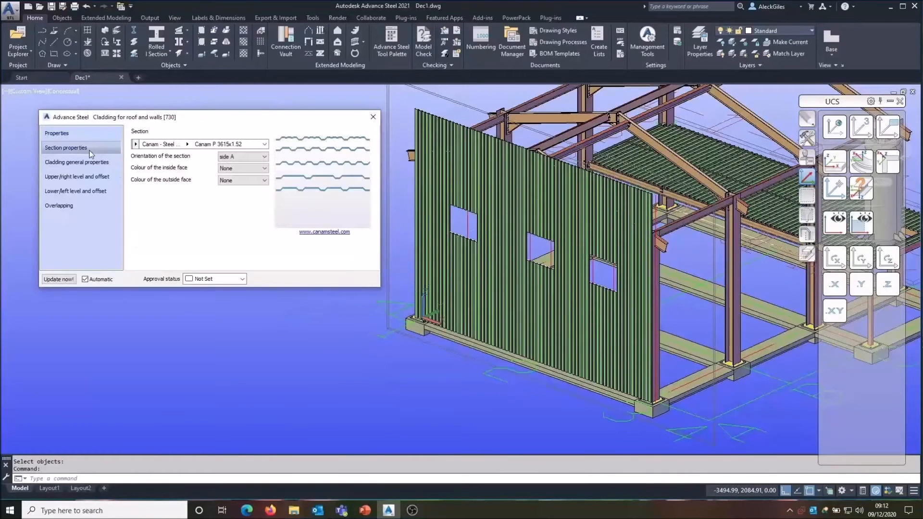
pyautogui.click(135, 144)
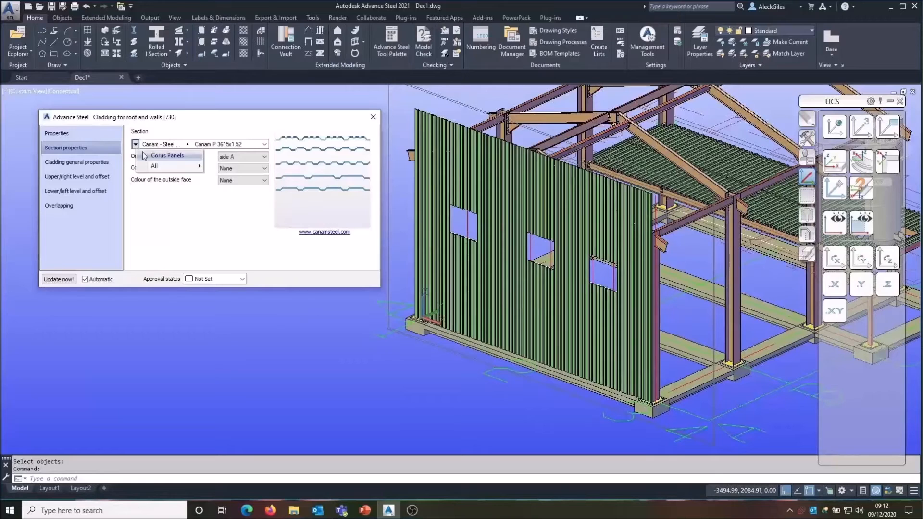
pyautogui.moveTo(163, 166)
pyautogui.scroll(-10, 278, 208)
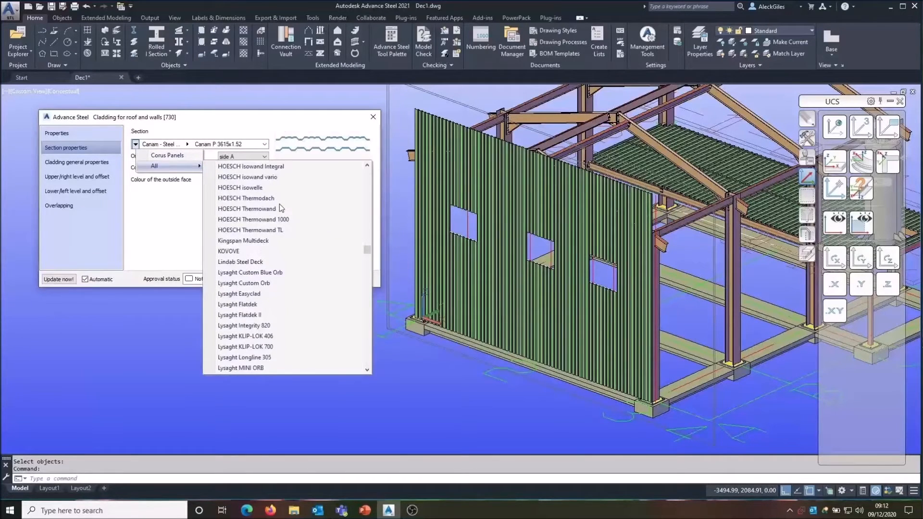
pyautogui.click(178, 222)
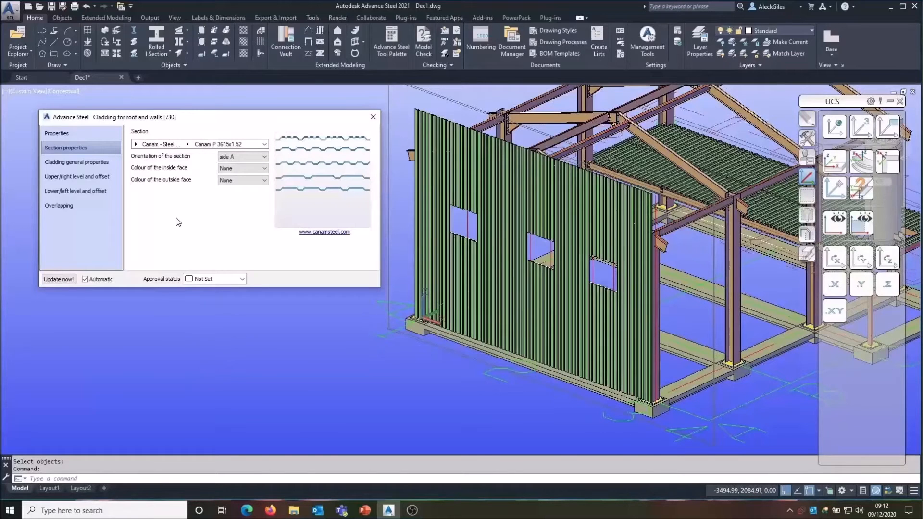
# Step: Set the cladding's upper/right level to level according to slope
pyautogui.click(72, 177)
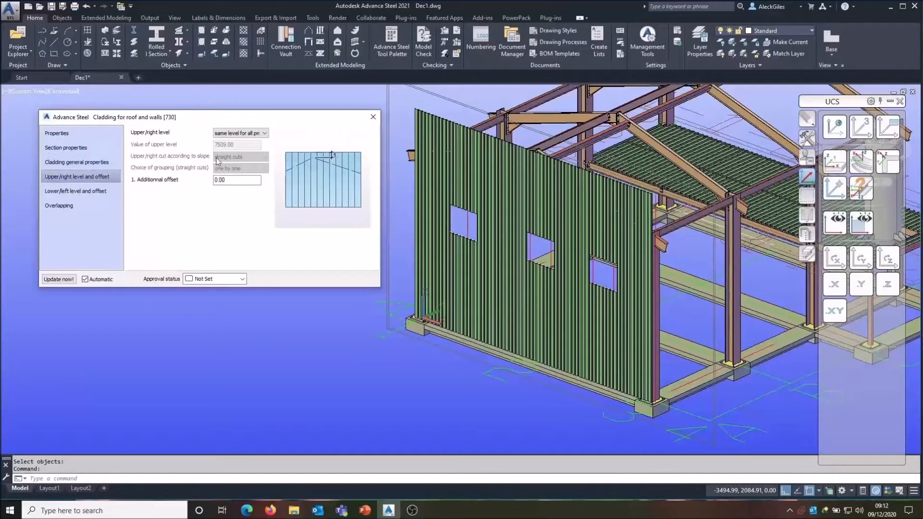
pyautogui.click(240, 134)
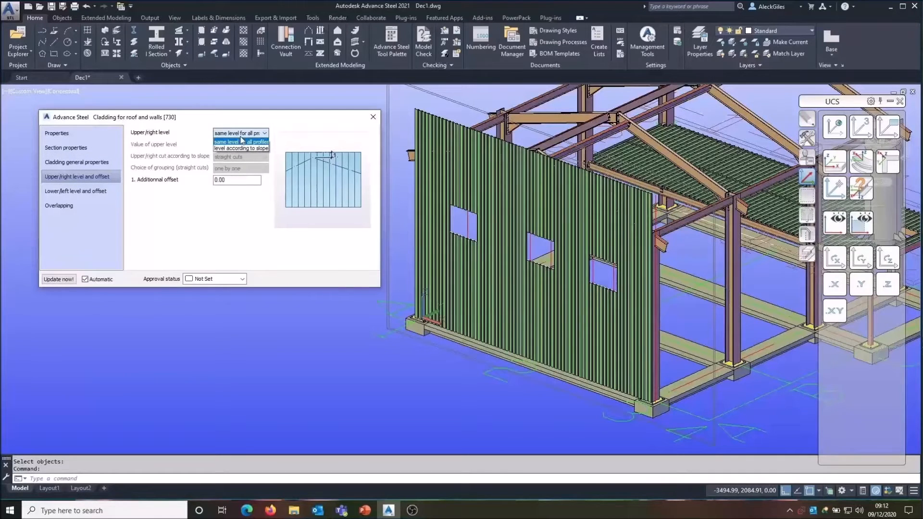
pyautogui.click(238, 149)
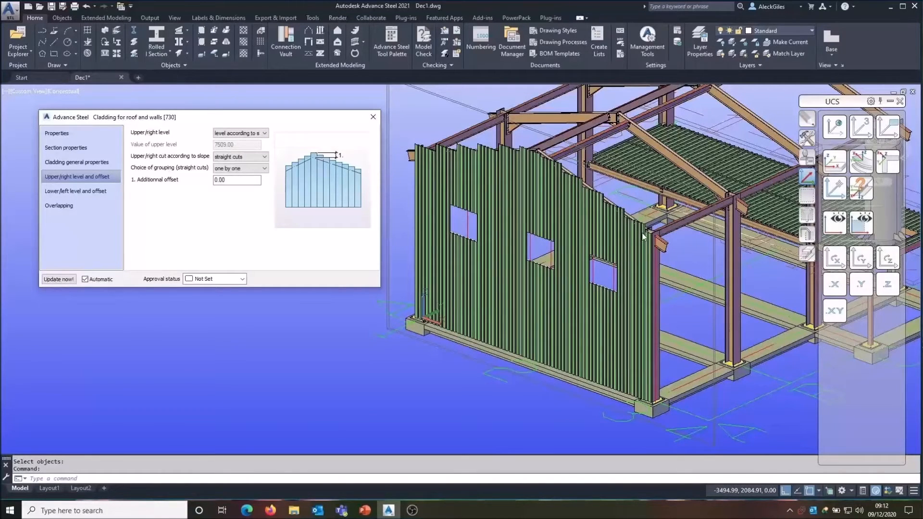
# Step: Try the straight-cut grouping options two by two, three by three and one by one
pyautogui.click(250, 168)
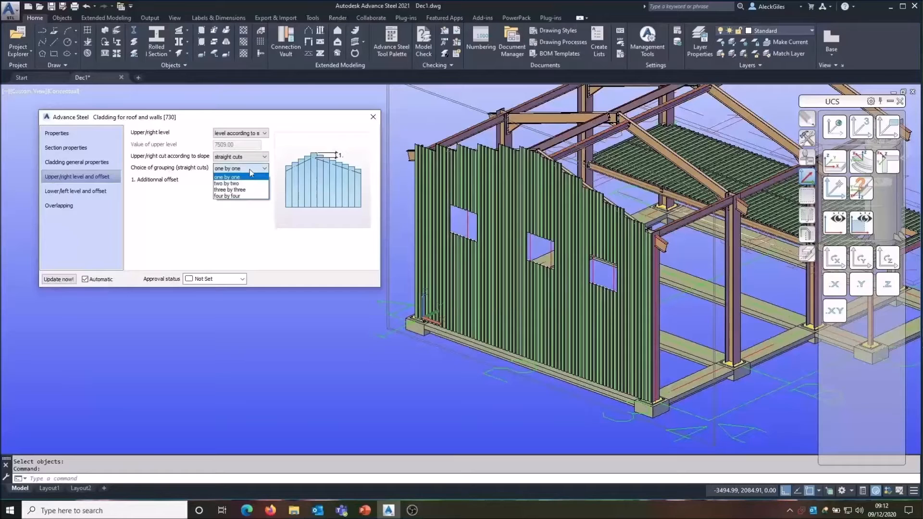
pyautogui.click(247, 184)
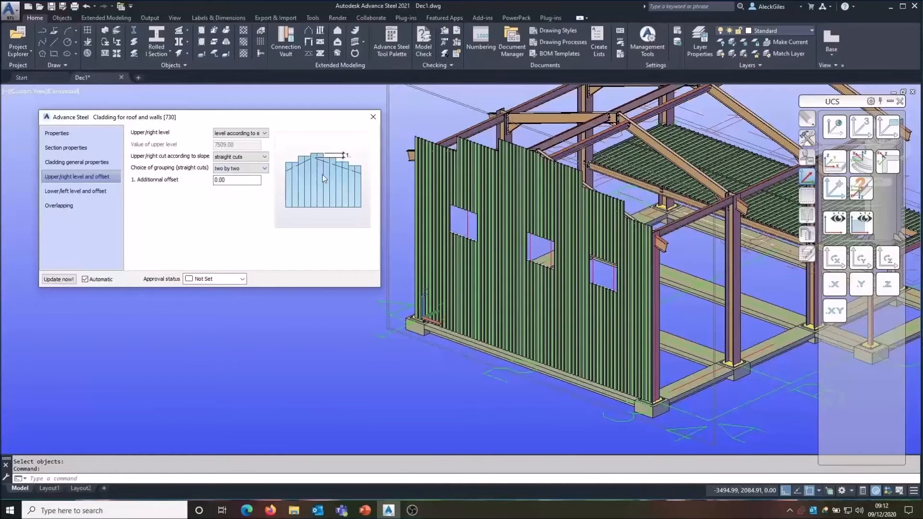
pyautogui.click(226, 169)
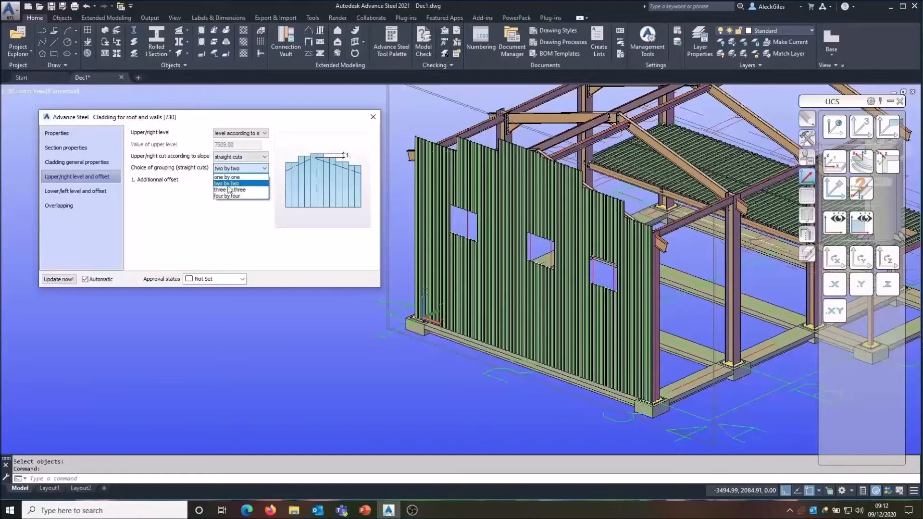
pyautogui.click(250, 183)
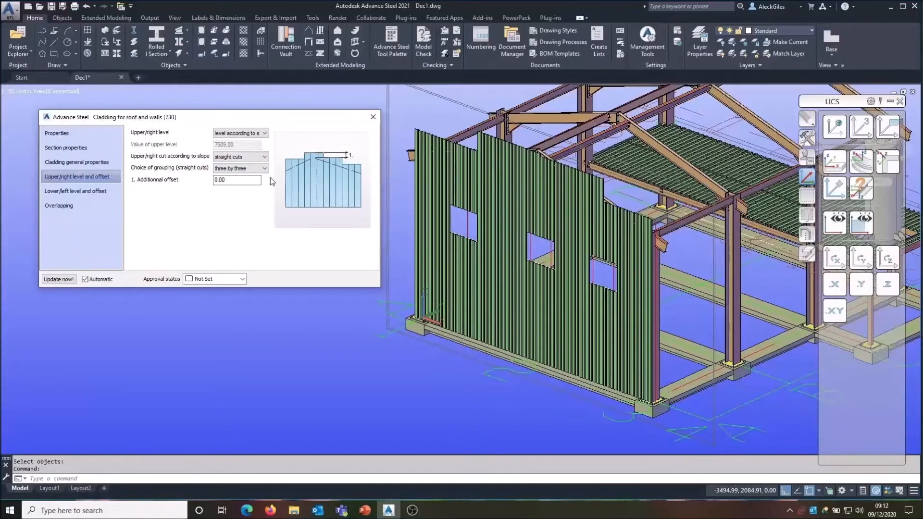
pyautogui.click(263, 168)
pyautogui.click(250, 180)
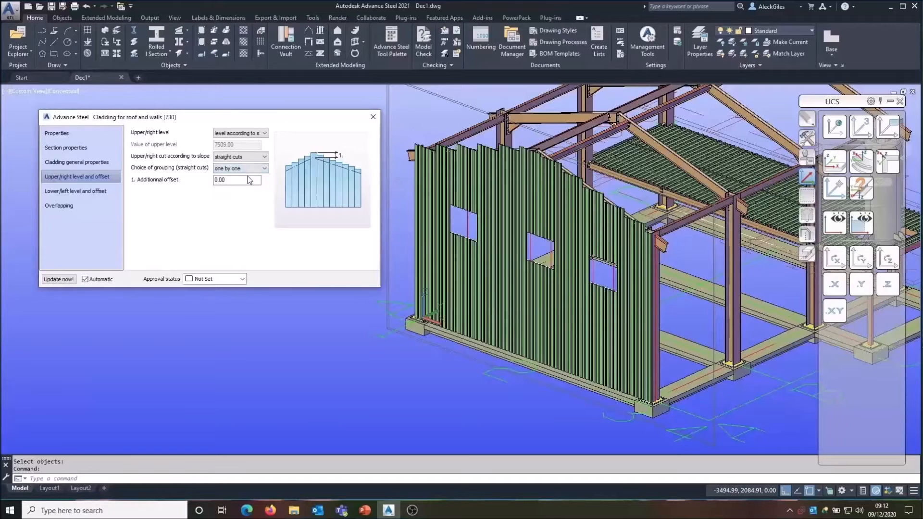
# Step: Set the upper/right cut according to slope to cut along slope
pyautogui.click(255, 157)
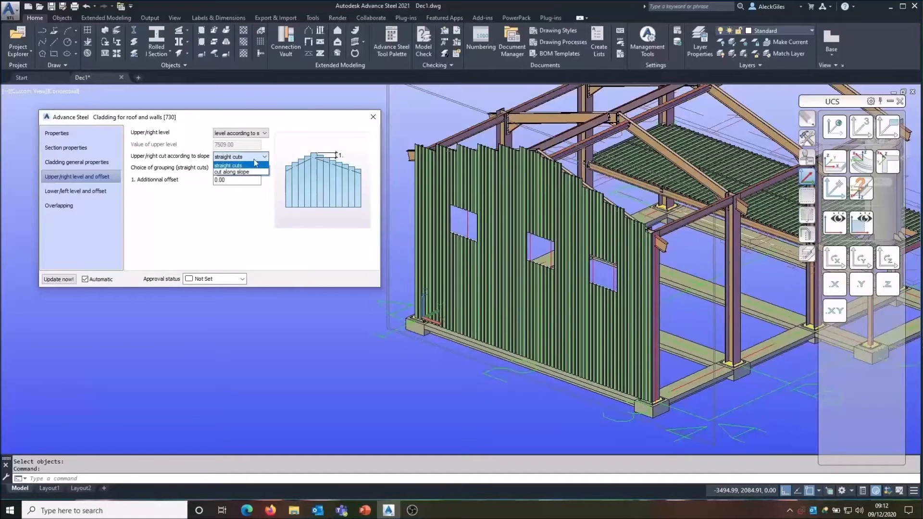
pyautogui.click(249, 173)
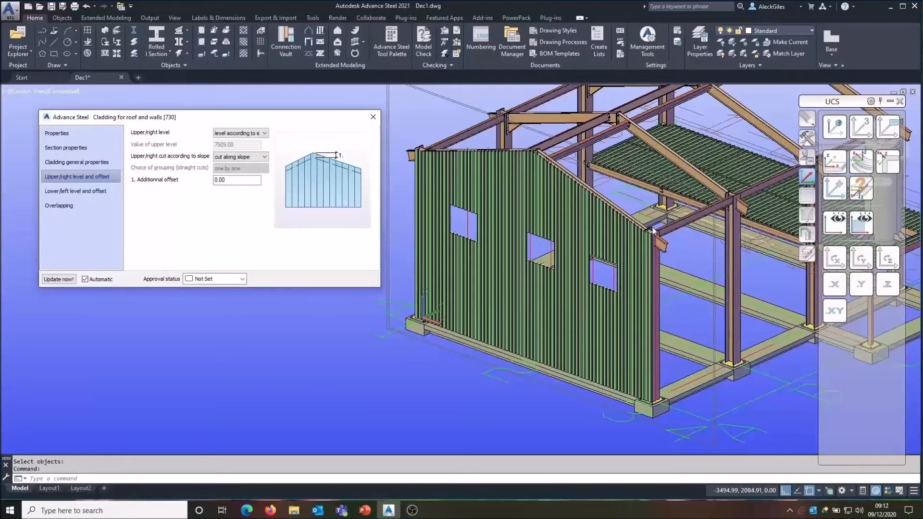
# Step: Set the lower/left level to level according to slope with cut along slope
pyautogui.click(93, 193)
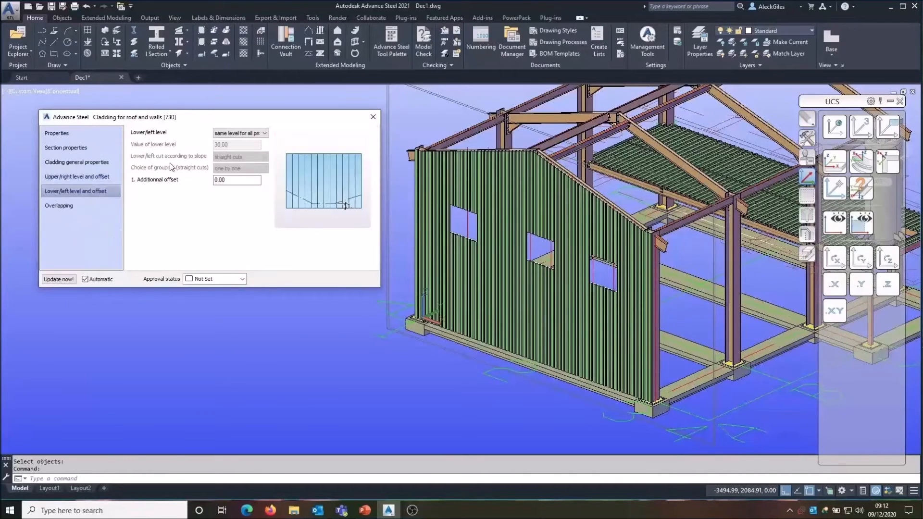
pyautogui.click(221, 133)
pyautogui.click(232, 147)
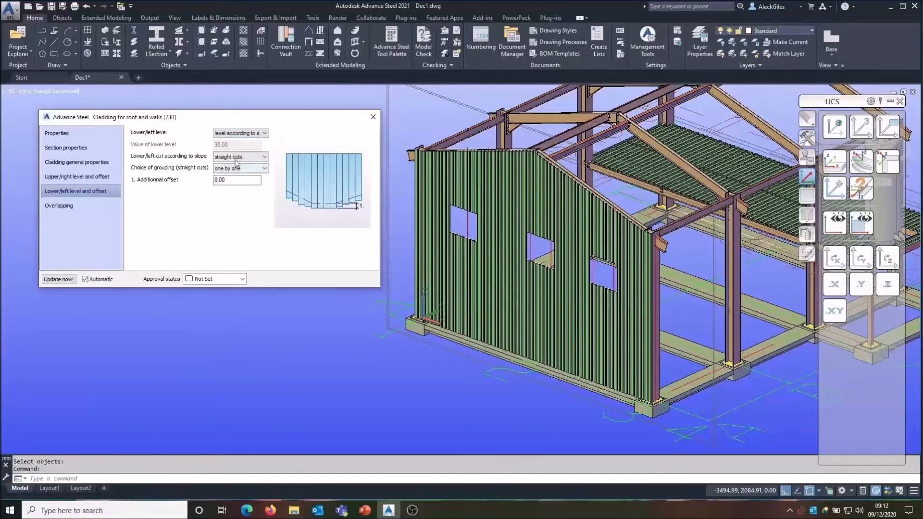
pyautogui.click(238, 156)
pyautogui.click(235, 171)
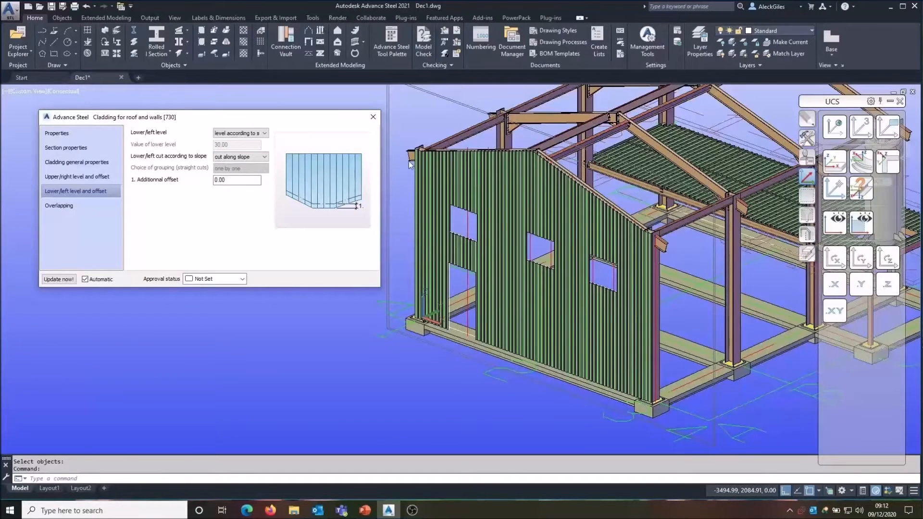
# Step: Change the cladding section to Fischer Cassette AK 100/600 0.75
pyautogui.scroll(6, 526, 234)
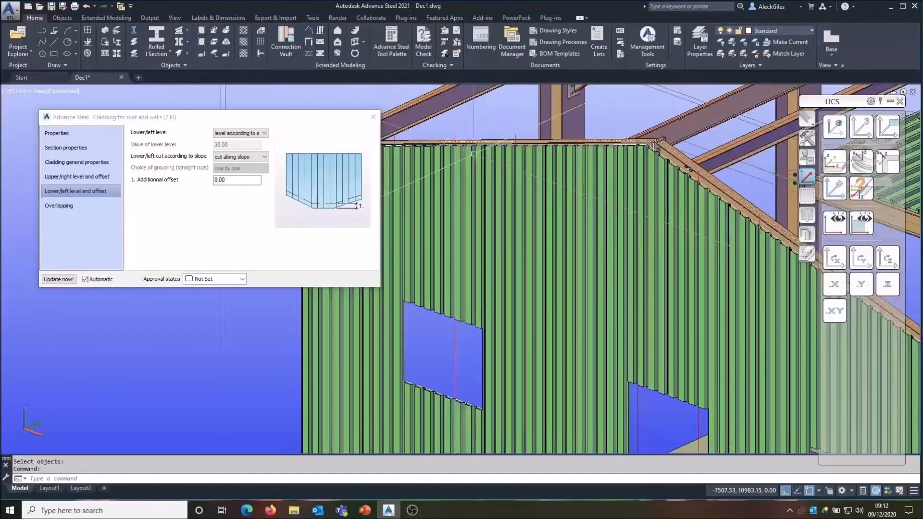
pyautogui.scroll(5, 526, 234)
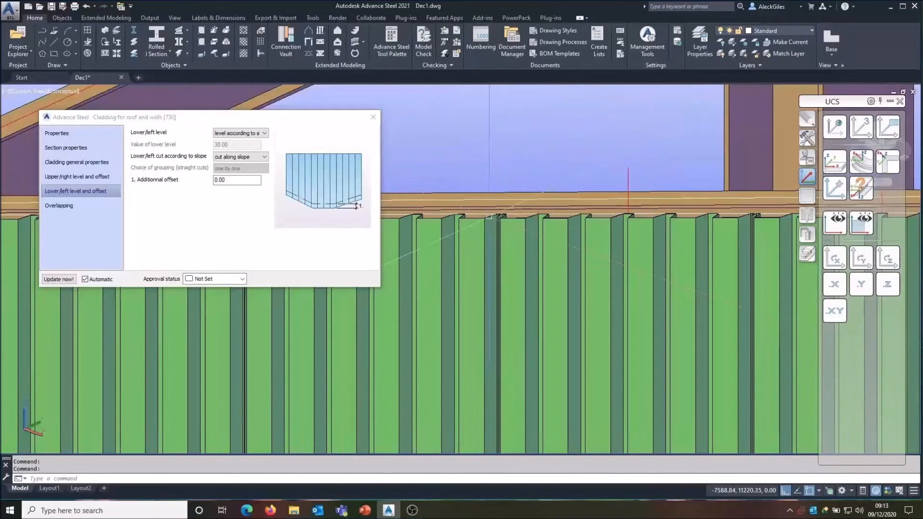
pyautogui.moveTo(504, 200); pyautogui.dragTo(615, 282, button='middle')
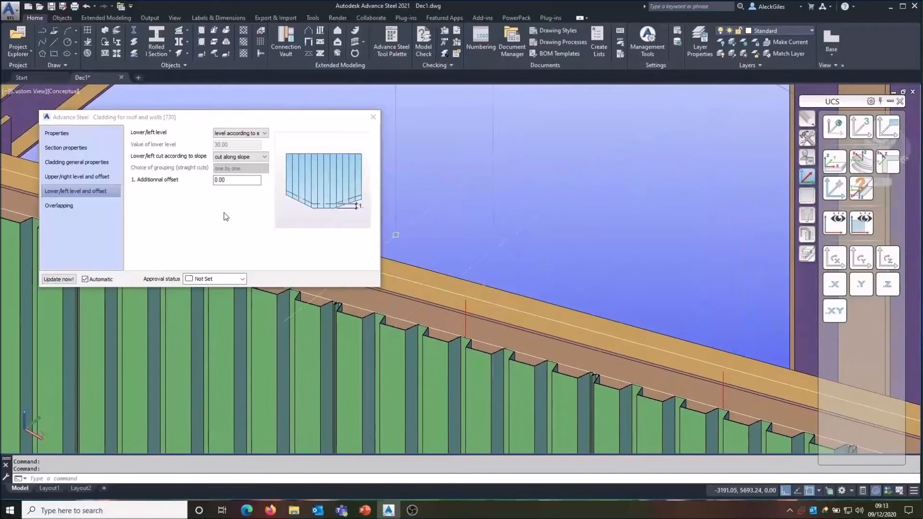
pyautogui.click(93, 149)
pyautogui.click(135, 144)
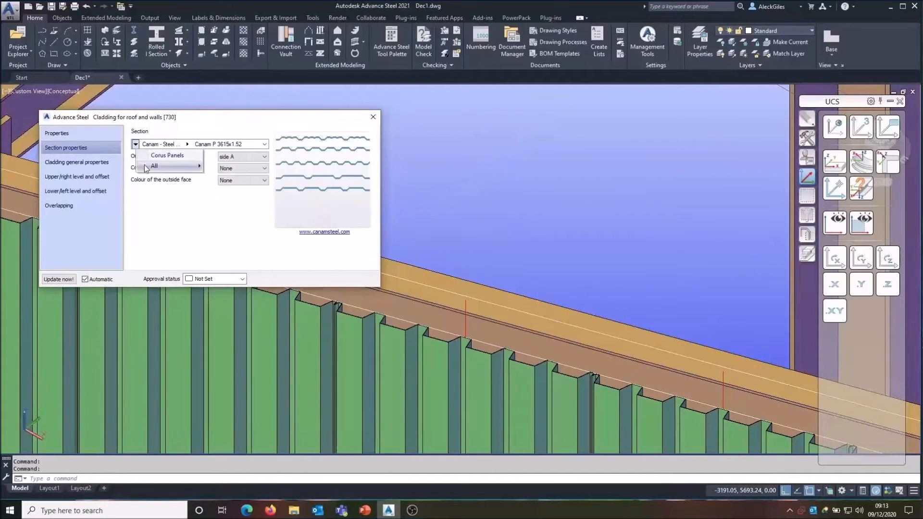
pyautogui.moveTo(168, 165)
pyautogui.scroll(-5, 259, 256)
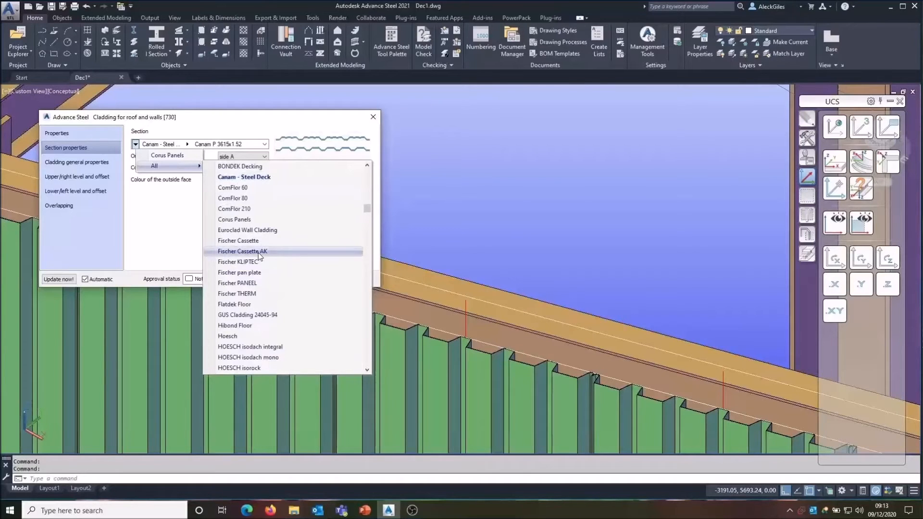
pyautogui.click(259, 251)
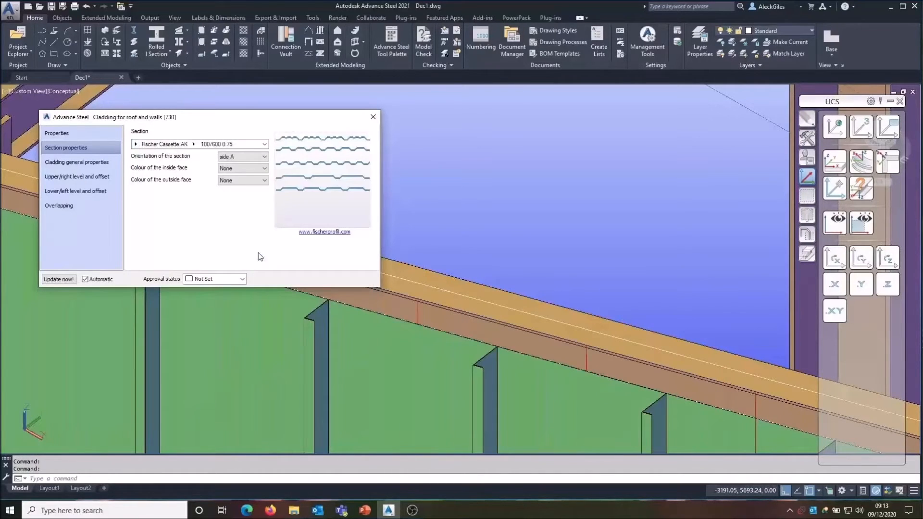
# Step: Change the cladding section to Kingspan Multideck MD50-1.0
pyautogui.click(135, 143)
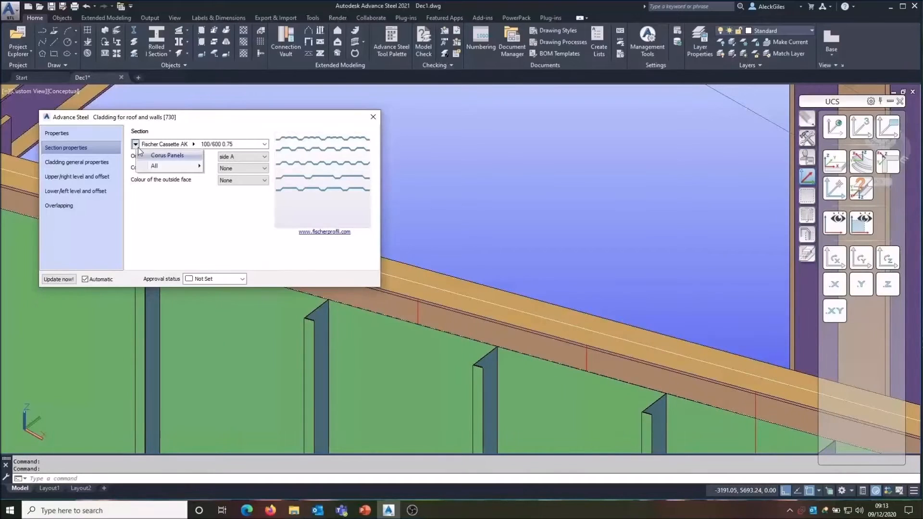
pyautogui.moveTo(173, 166)
pyautogui.scroll(-20, 290, 370)
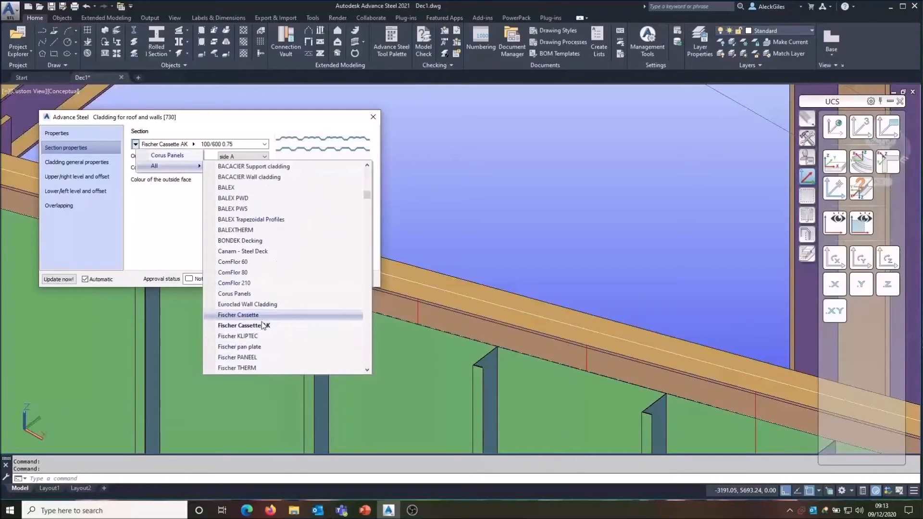
pyautogui.scroll(-9, 262, 323)
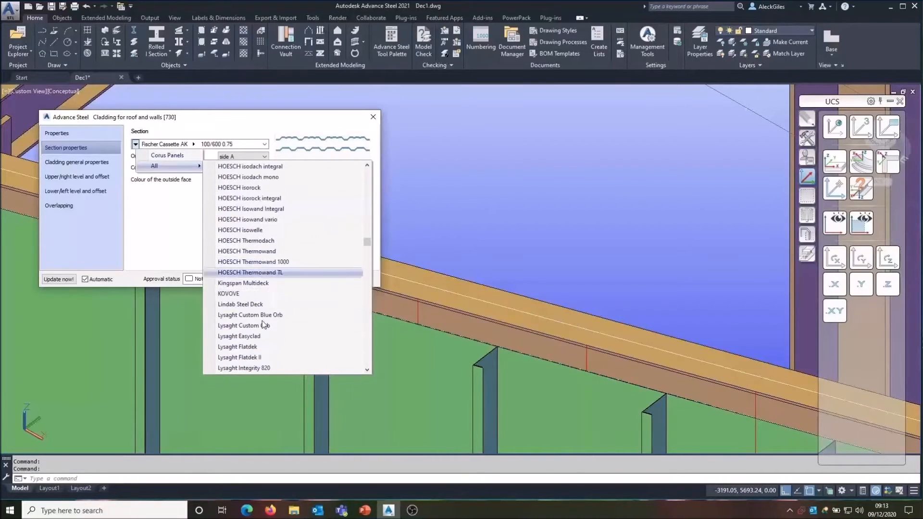
pyautogui.scroll(6, 263, 325)
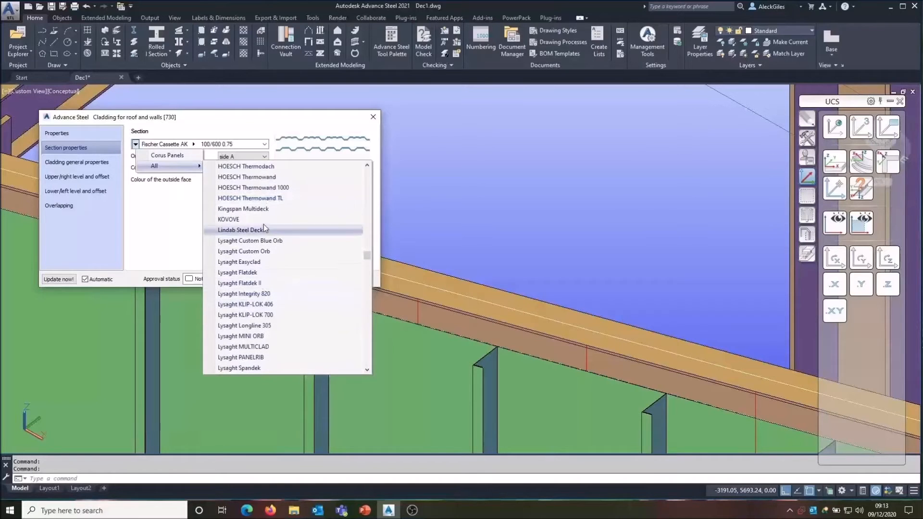
pyautogui.click(260, 213)
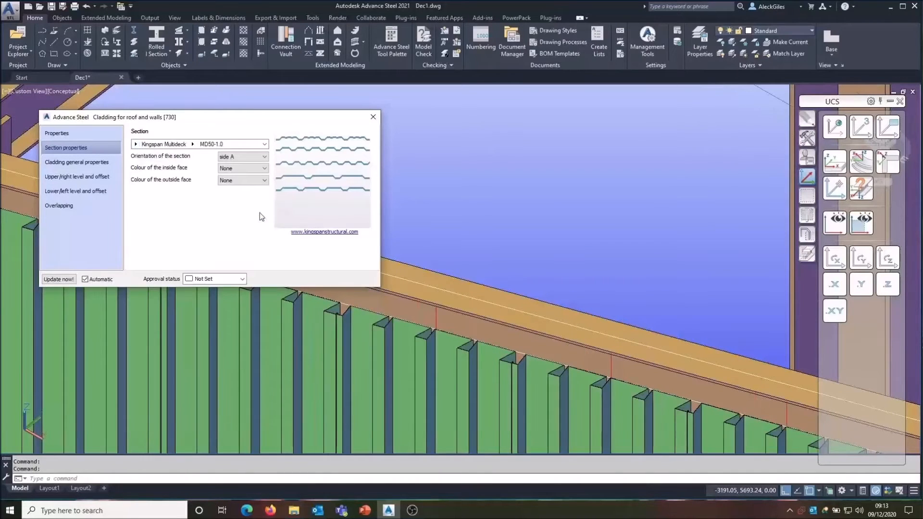
# Step: Change the cladding section to Rockwall Composite Panel VULCASTEEL ROOF 1000_50
pyautogui.click(134, 144)
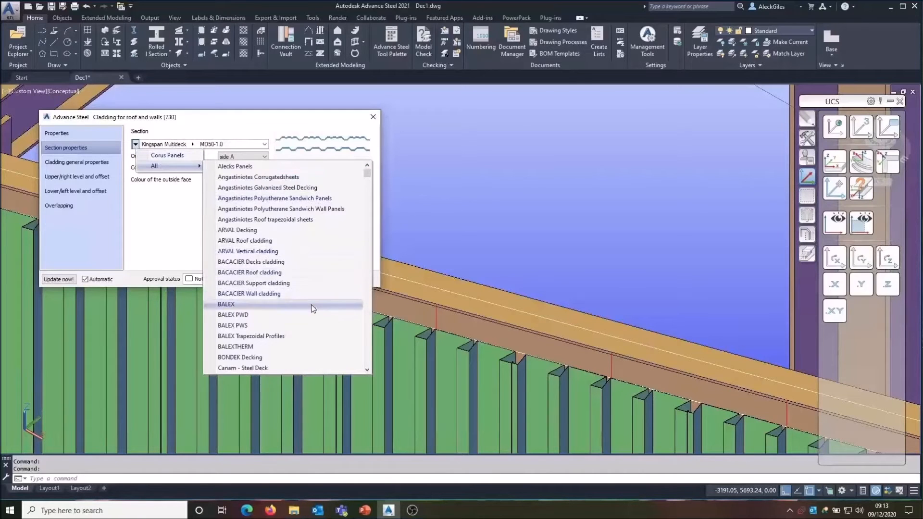
pyautogui.scroll(-4, 311, 306)
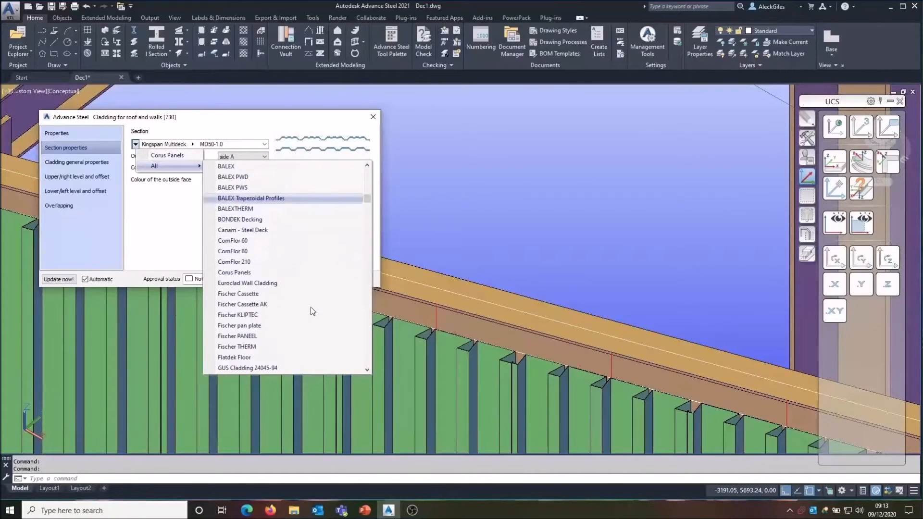
pyautogui.scroll(-4, 311, 306)
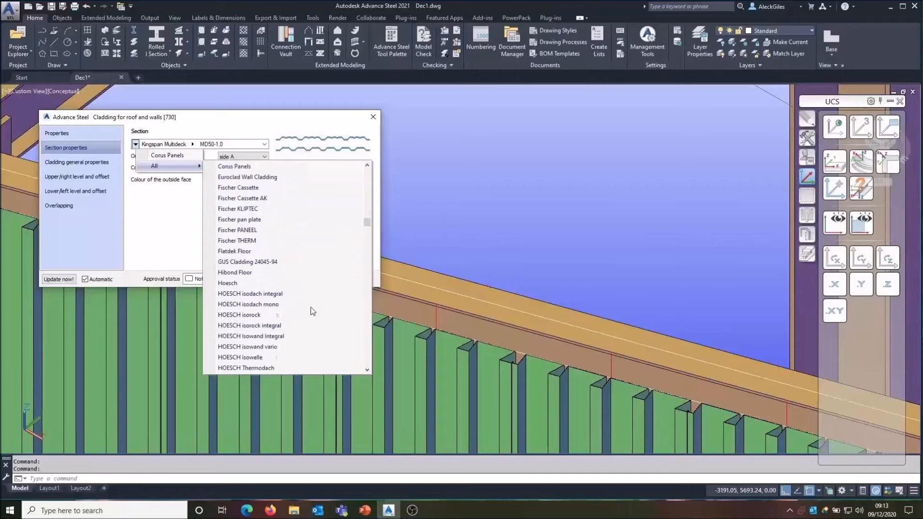
pyautogui.scroll(-1, 311, 307)
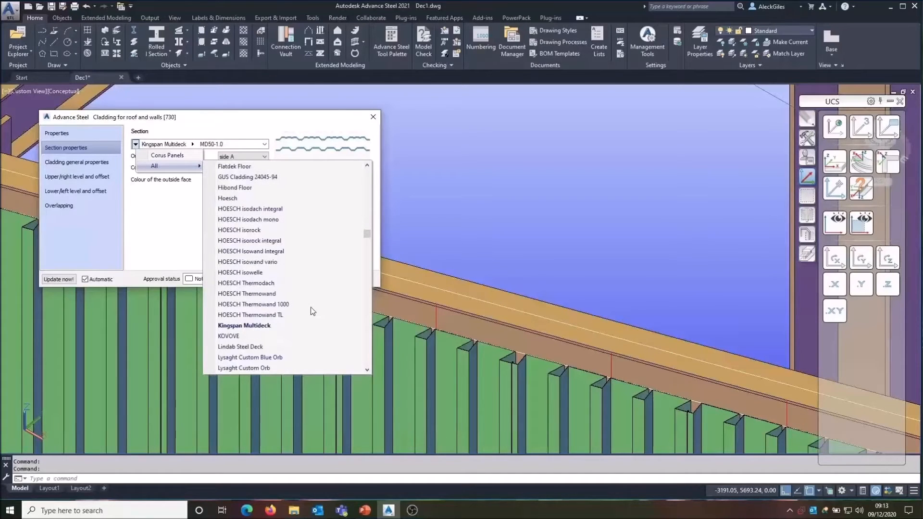
pyautogui.scroll(-2, 310, 306)
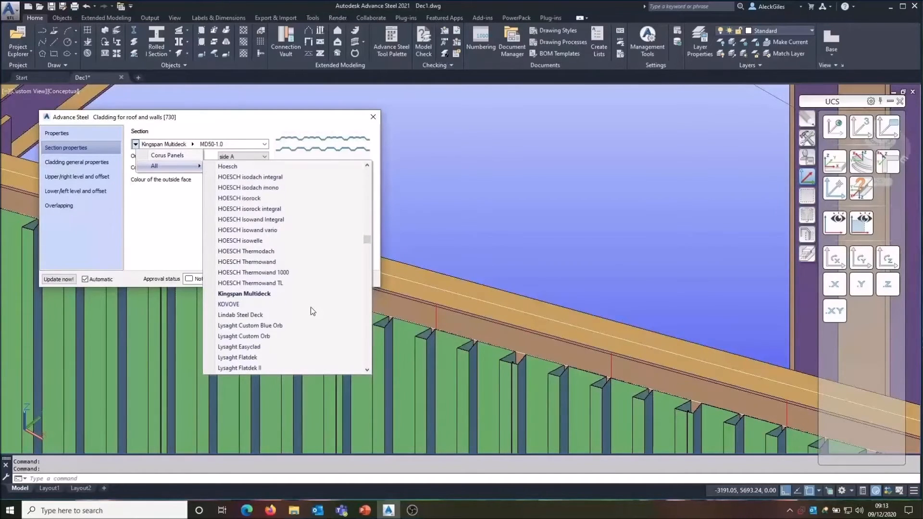
pyautogui.scroll(-5, 310, 306)
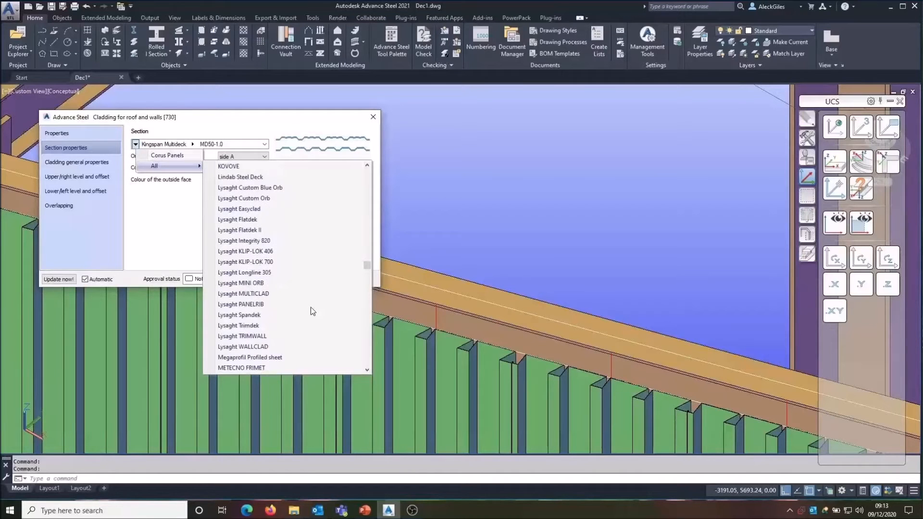
pyautogui.scroll(-5, 310, 306)
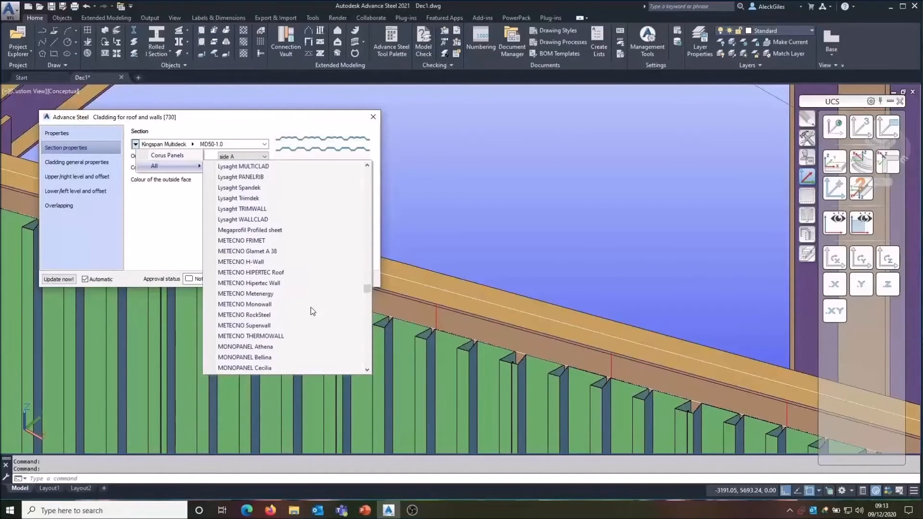
pyautogui.scroll(-2, 311, 307)
pyautogui.scroll(-2, 310, 306)
pyautogui.scroll(-3, 311, 307)
pyautogui.scroll(-1, 310, 307)
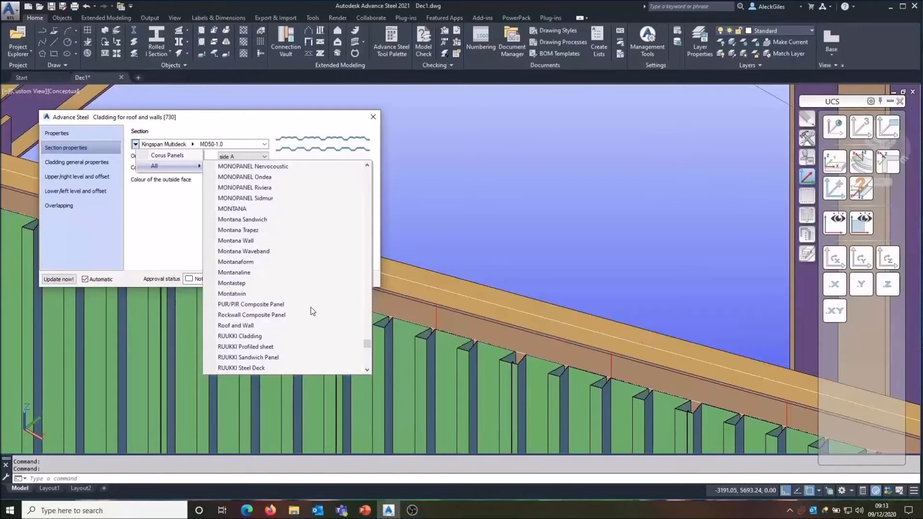
pyautogui.click(282, 313)
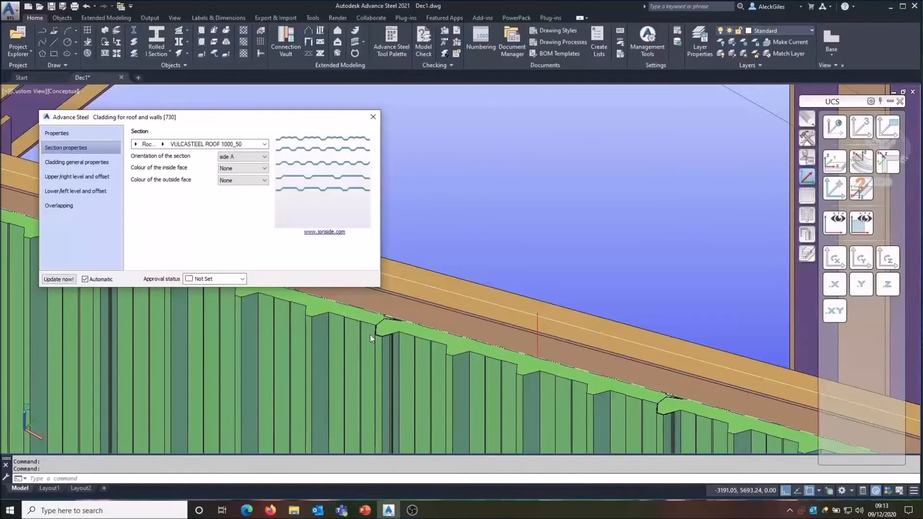
# Step: Zoom in to inspect the new cladding panels along the sloped top edge of the wall
pyautogui.click(388, 334)
pyautogui.moveTo(407, 338)
pyautogui.mouseDown(button='middle')
pyautogui.moveTo(448, 296)
pyautogui.moveTo(573, 63)
pyautogui.mouseUp(button='middle')
pyautogui.moveTo(550, 118); pyautogui.dragTo(520, 244, button='middle')
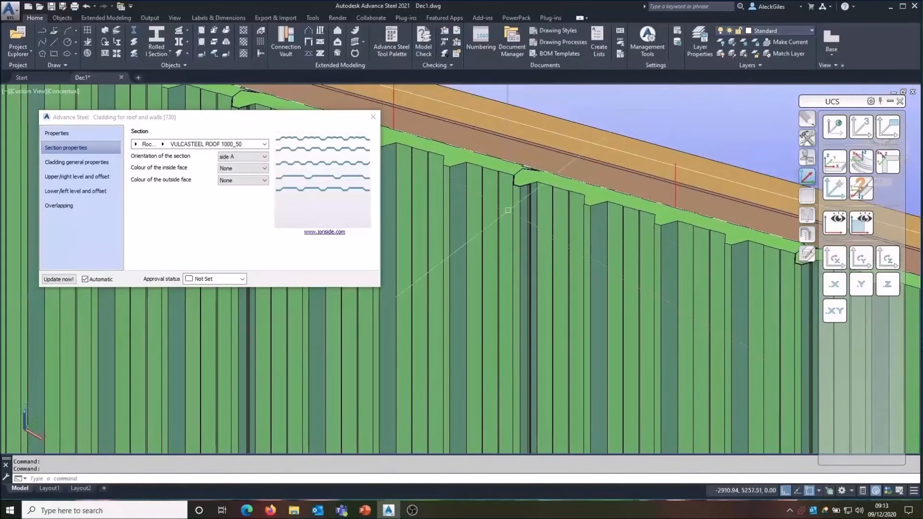
pyautogui.scroll(3, 522, 158)
pyautogui.scroll(3, 526, 187)
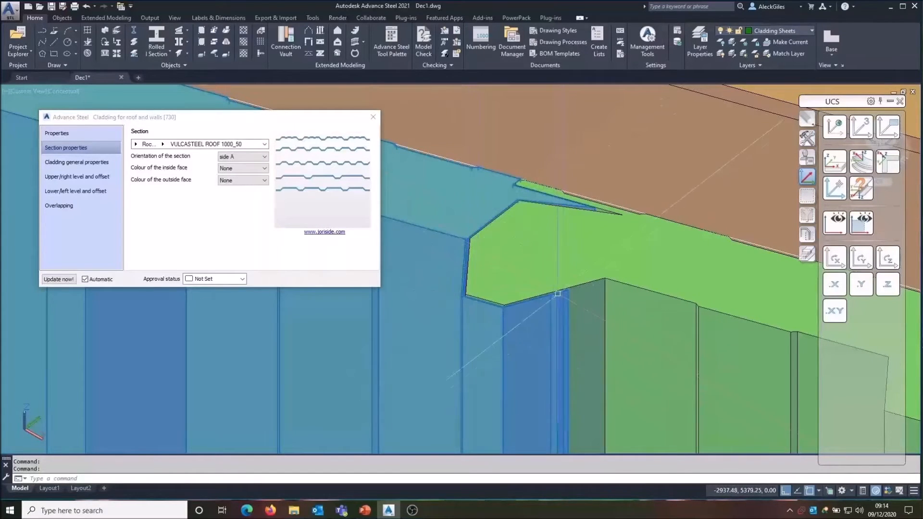
pyautogui.scroll(-3, 507, 212)
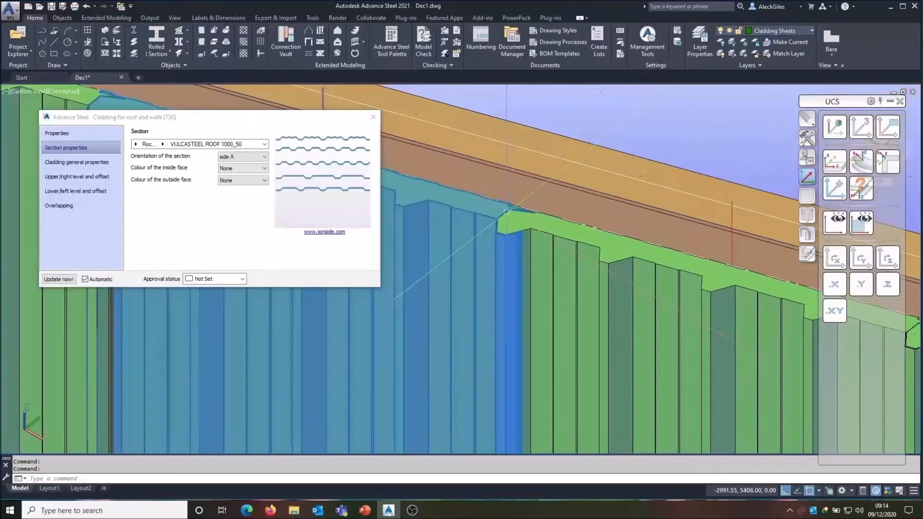
pyautogui.press('Escape')
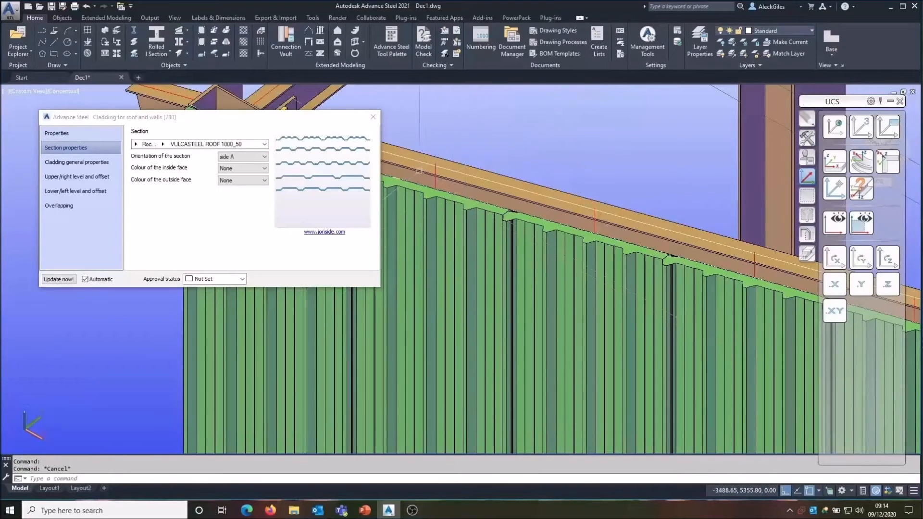
# Step: Close the cladding dialog and view the whole building frame with its clad wall
pyautogui.click(373, 117)
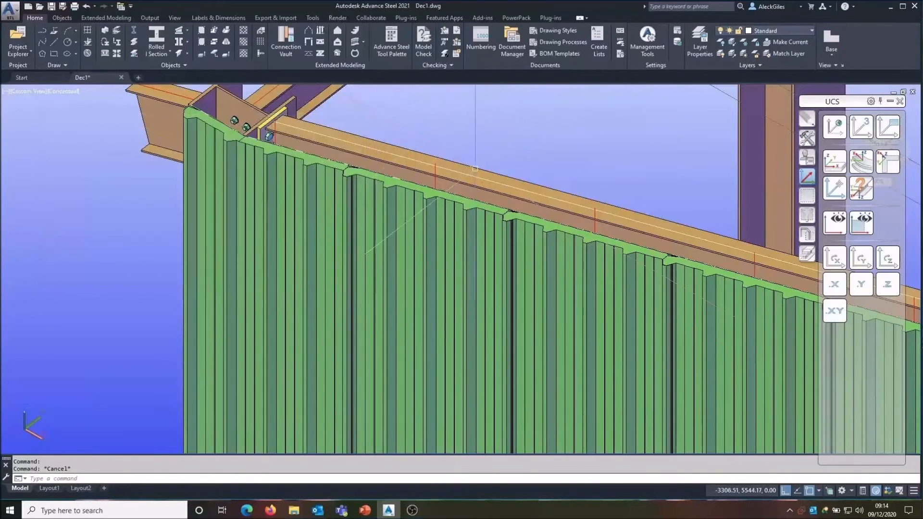
pyautogui.scroll(-5, 529, 212)
pyautogui.moveTo(529, 212); pyautogui.dragTo(441, 202, button='middle')
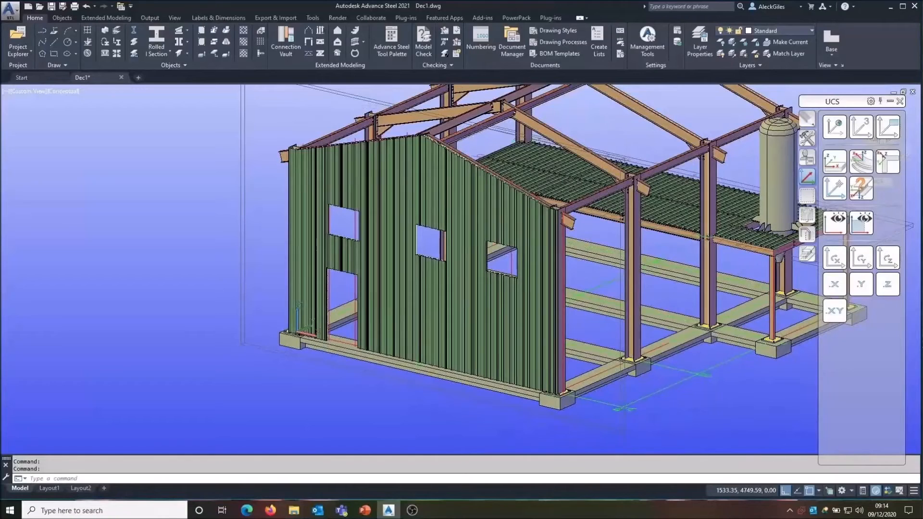